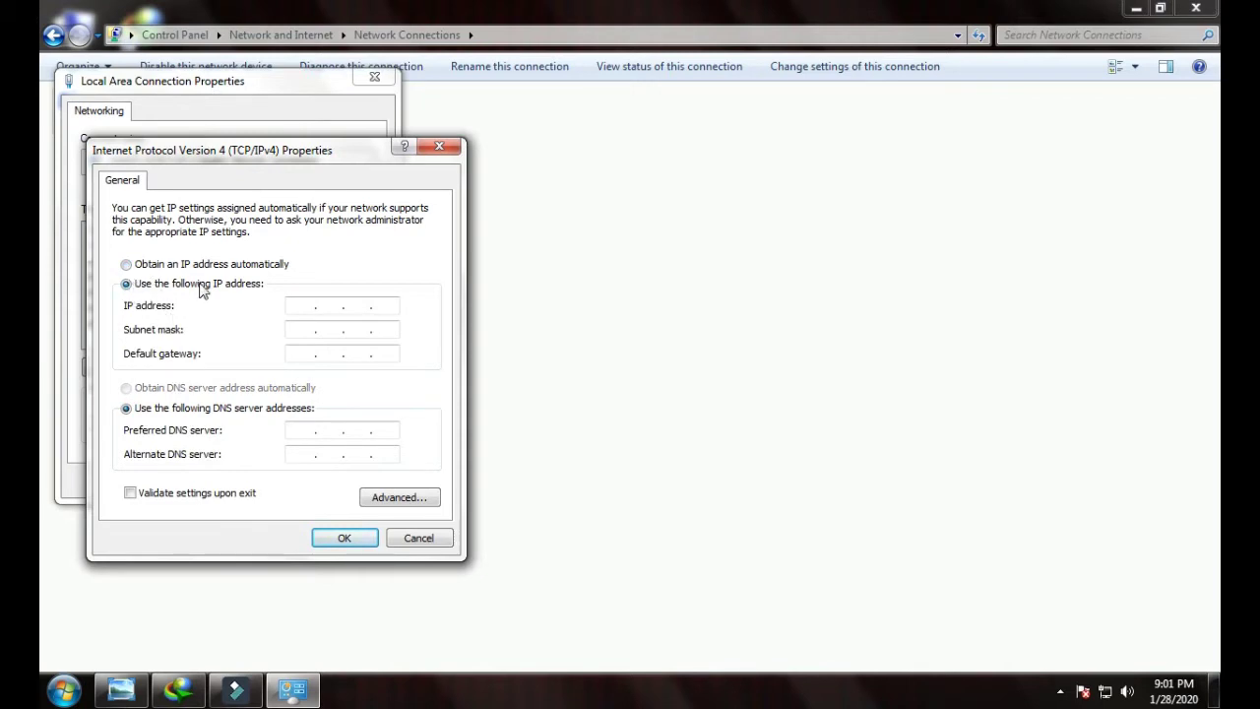
# Step: Enter static IP 192.168.1.100 with mask 255.255.255.0, confirm both dialogs, and close Network Connections
pyautogui.write('192 . 168 . 1 .')
pyautogui.click(389, 308)
pyautogui.write('100')
pyautogui.click(301, 331)
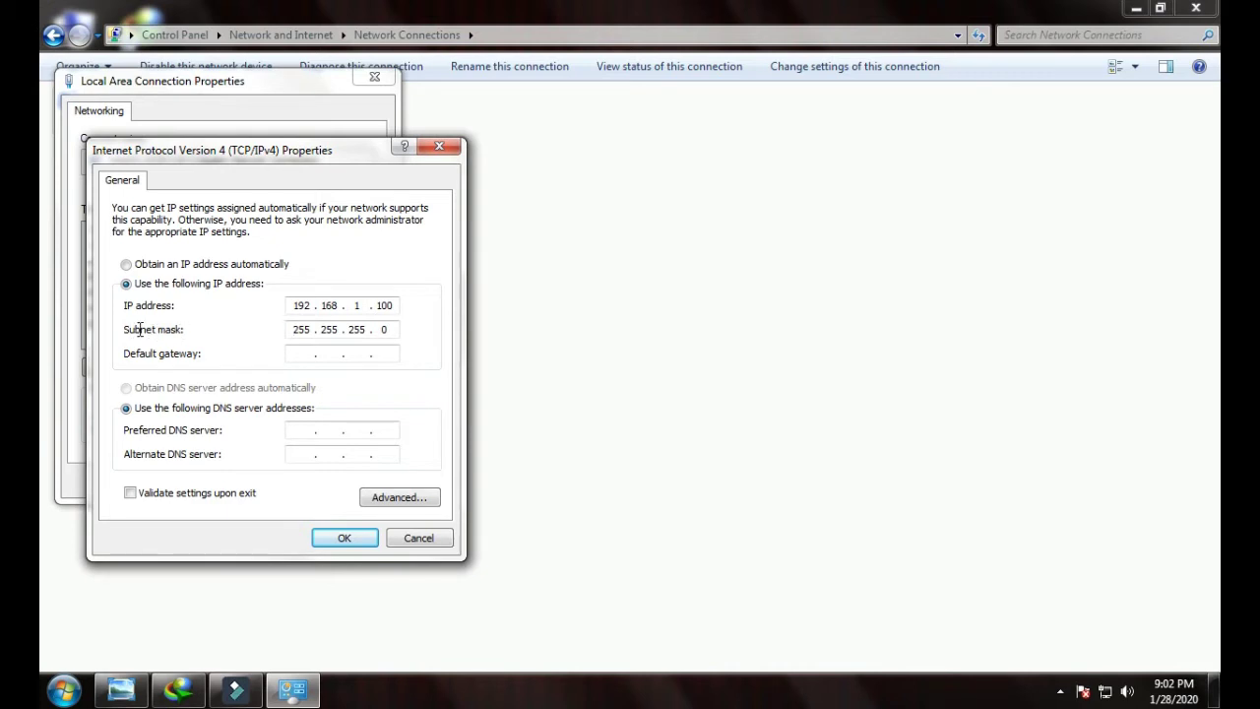
pyautogui.click(329, 539)
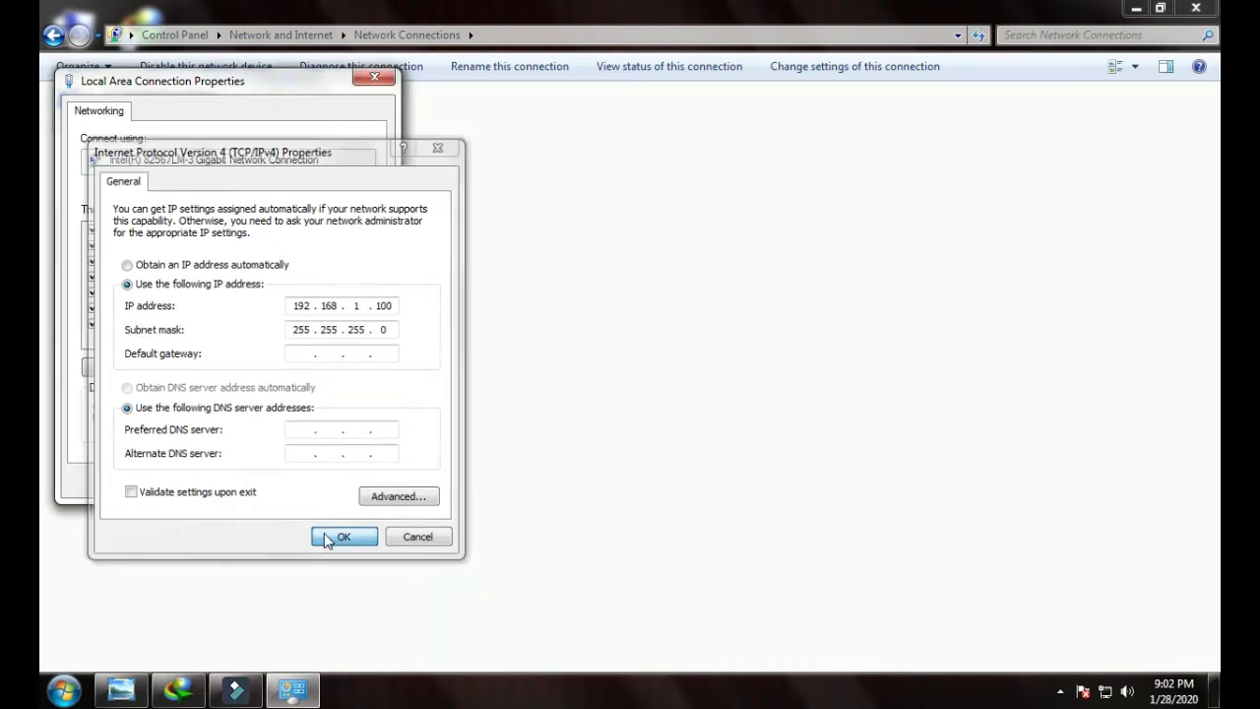
pyautogui.click(287, 483)
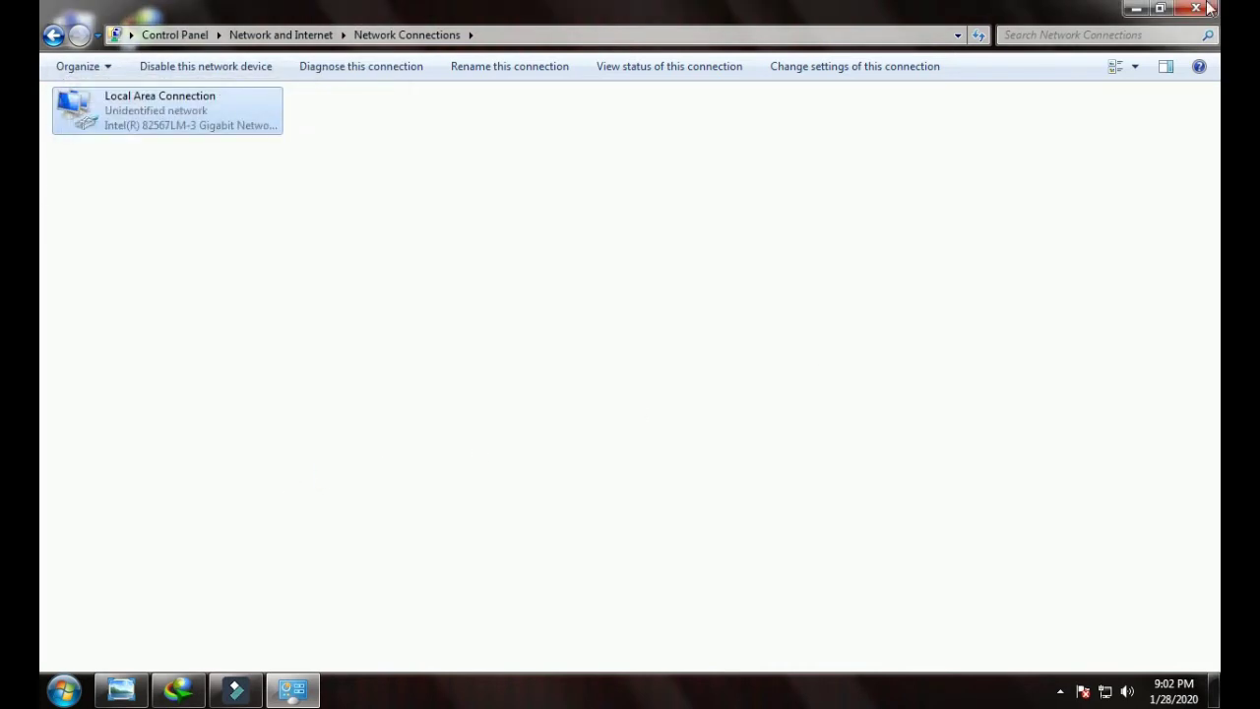
pyautogui.click(1205, 8)
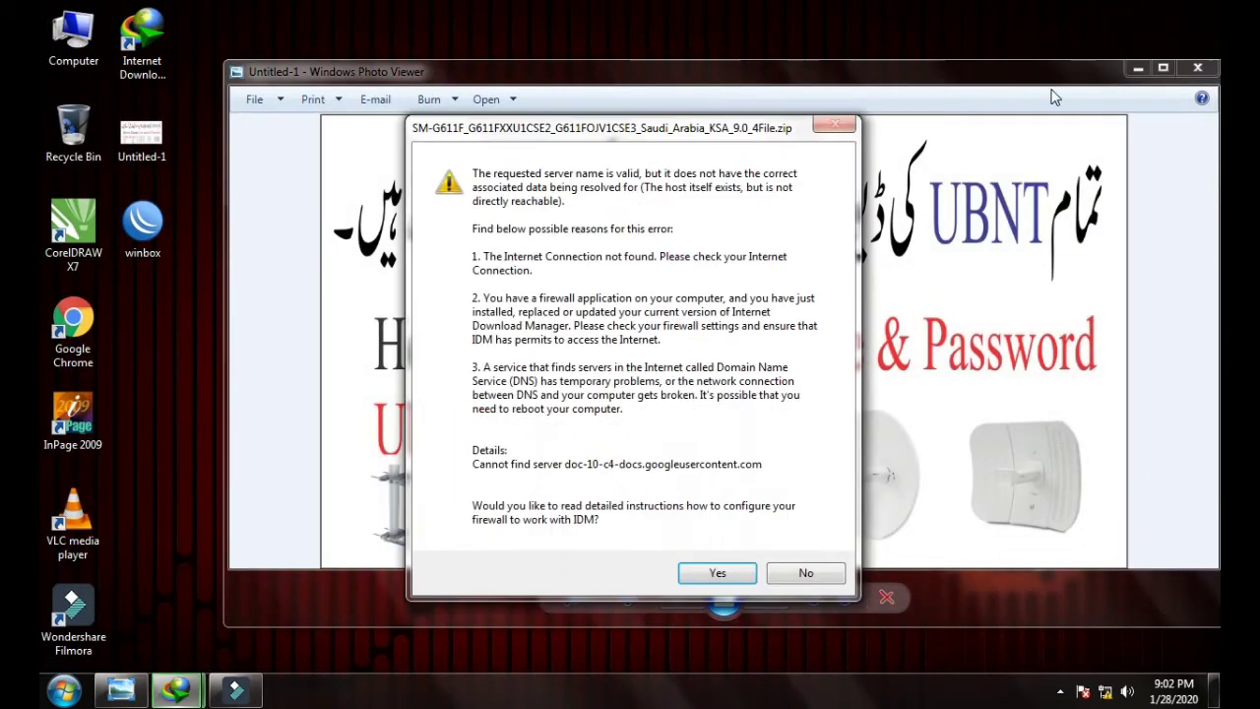
# Step: Dismiss the IDM download error, minimise Photo Viewer, refresh the desktop, and launch Google Chrome
pyautogui.click(787, 575)
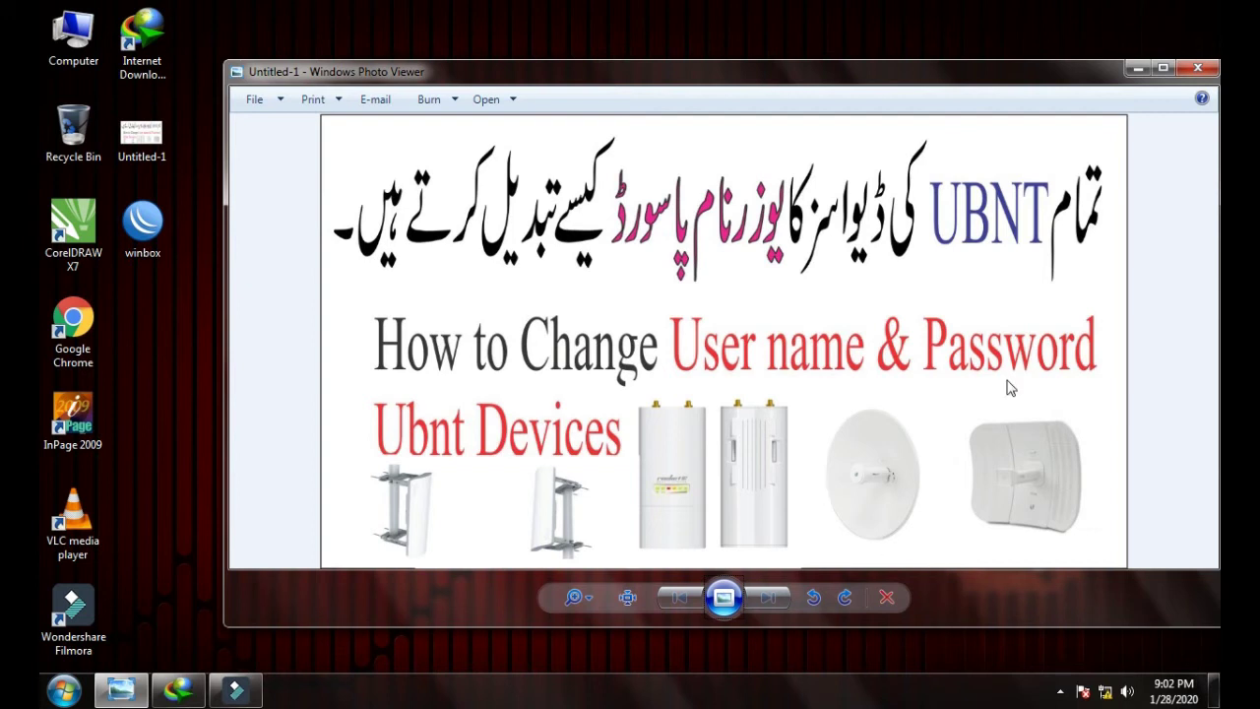
pyautogui.click(1132, 68)
pyautogui.rightClick(821, 330)
pyautogui.click(844, 374)
pyautogui.doubleClick(92, 323)
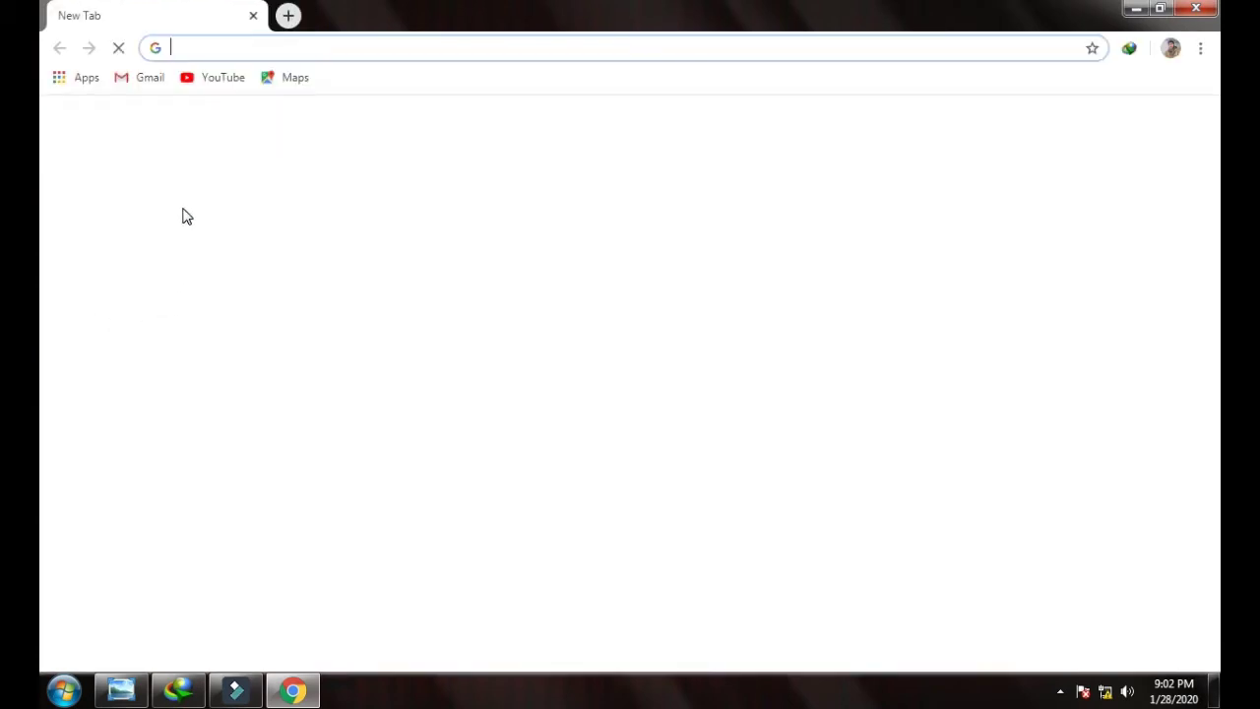
# Step: Type the address 192.168.1.21 into Chrome's address bar, correcting the mistyped digits
pyautogui.write('192.168.88.99')
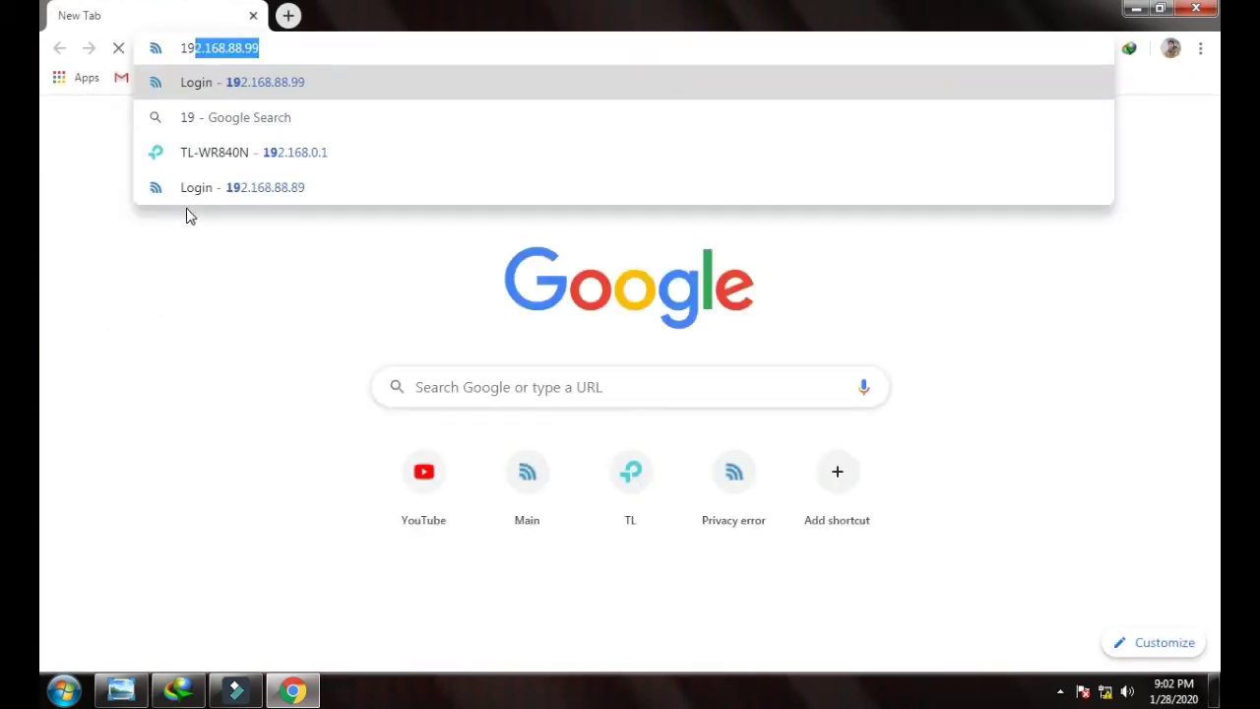
pyautogui.click(294, 46)
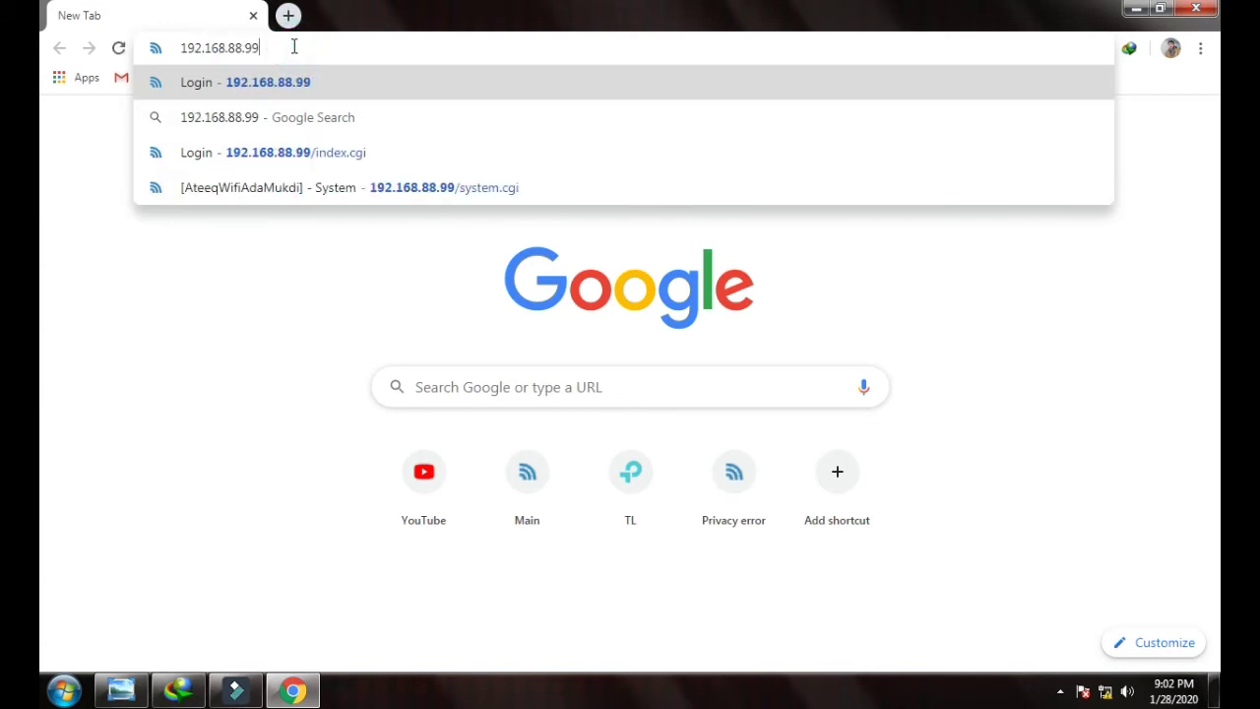
pyautogui.press('BackSpace')
pyautogui.press('BackSpace')
pyautogui.press('BackSpace')
pyautogui.press('BackSpace')
pyautogui.press('BackSpace')
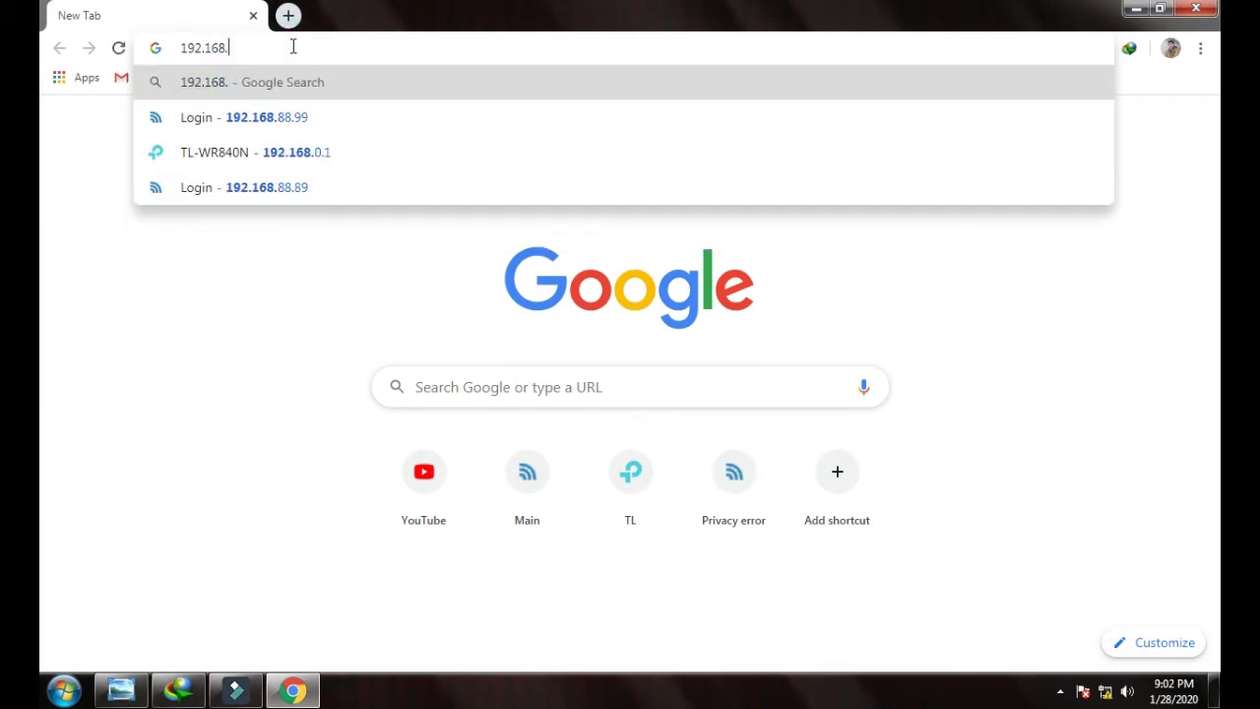
pyautogui.write('1.')
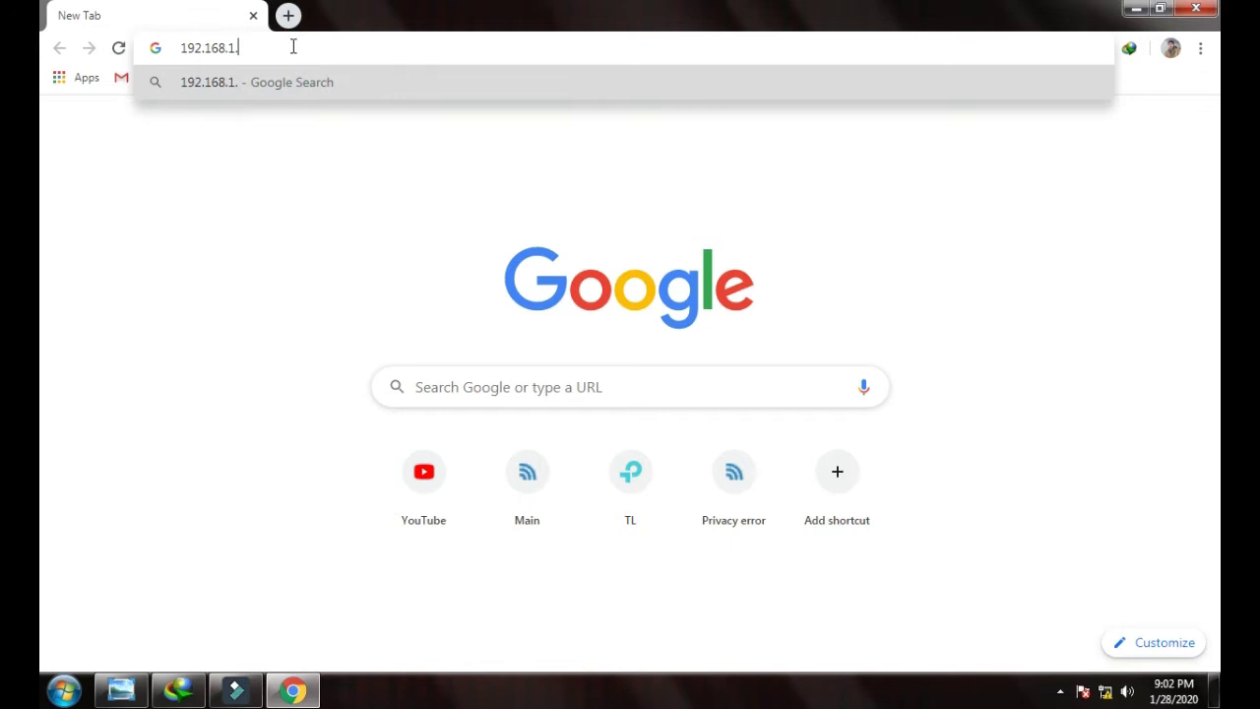
pyautogui.write('20')
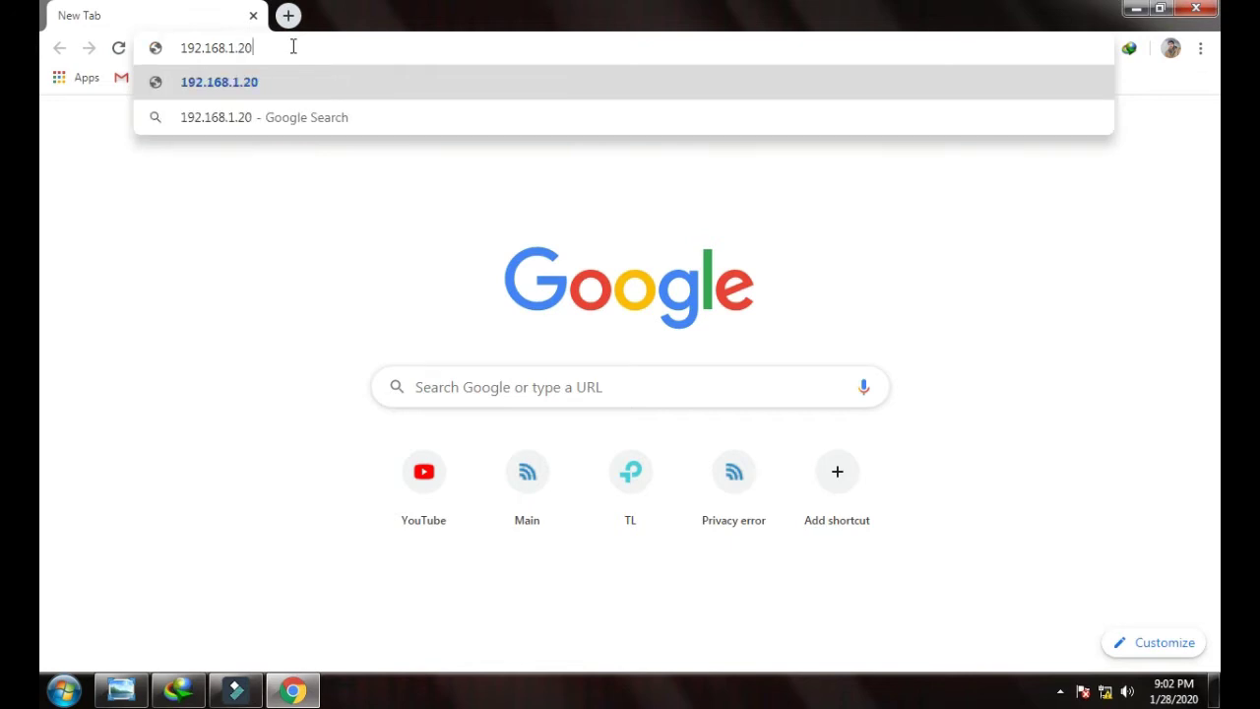
pyautogui.moveTo(267, 48); pyautogui.dragTo(171, 46)
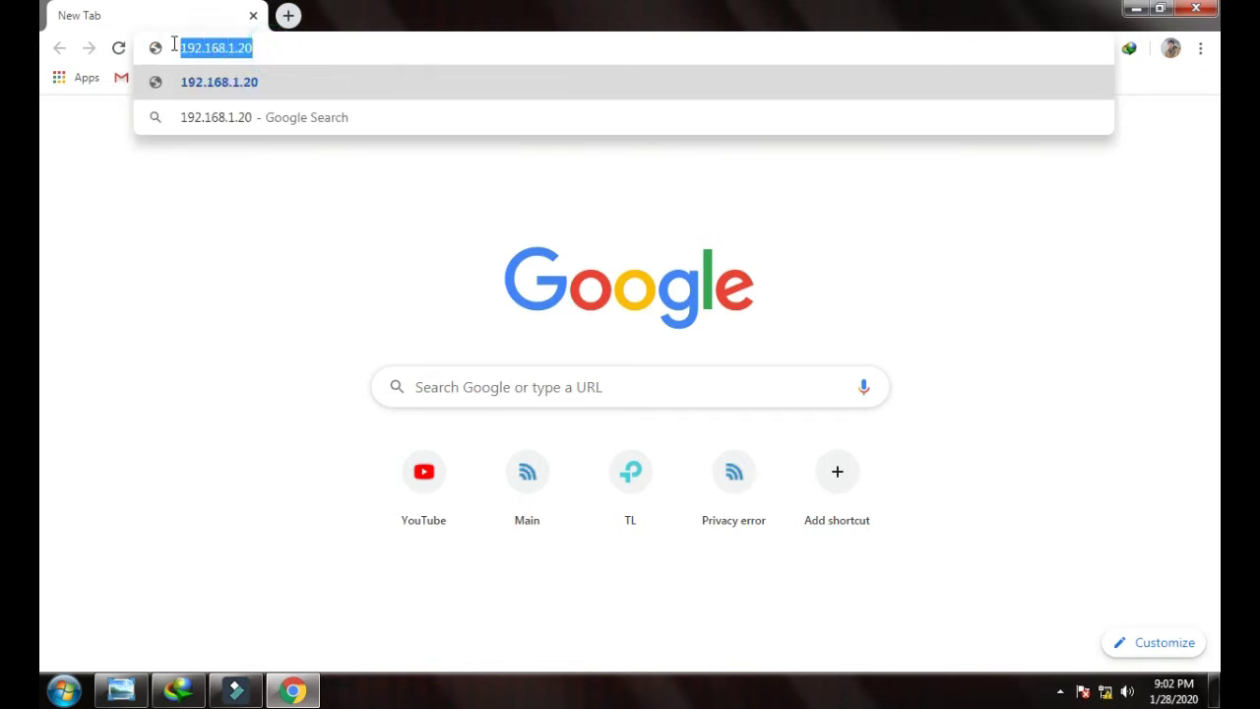
pyautogui.click(260, 46)
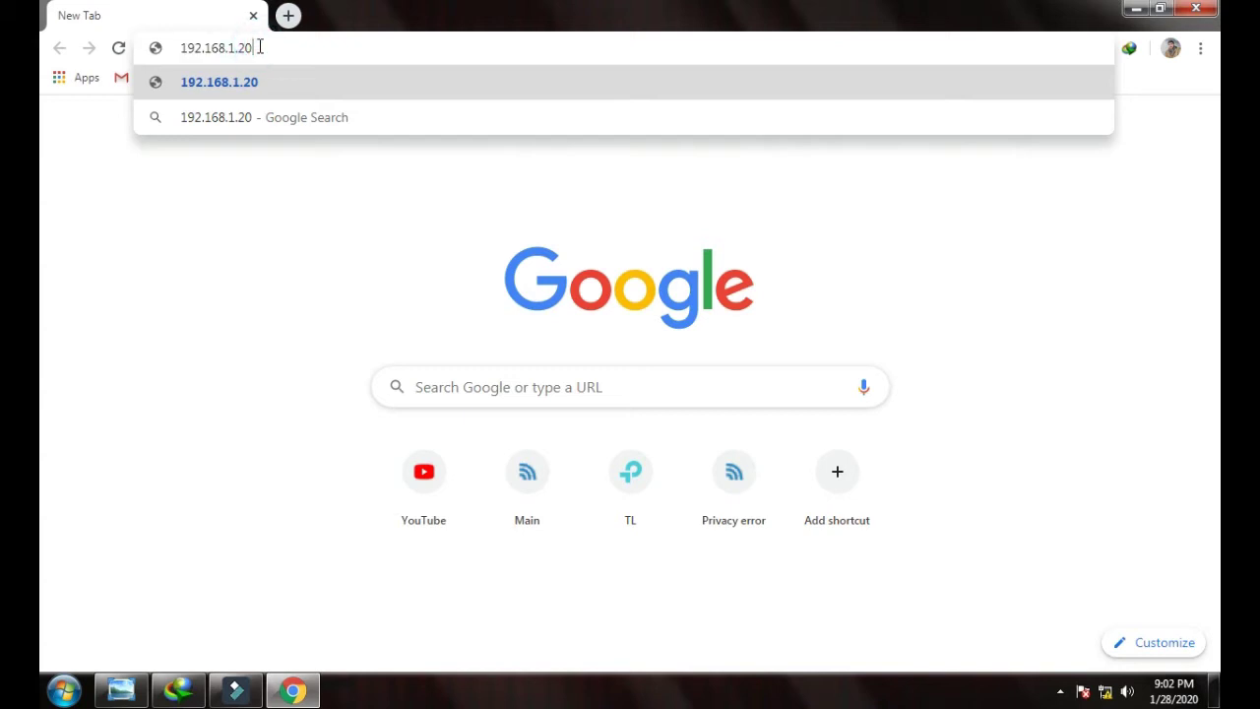
pyautogui.press('BackSpace')
pyautogui.write('0')
pyautogui.press('BackSpace')
pyautogui.write('1')
# Step: Load 192.168.1.21, then replace the failed ateeq.net tab with a new tab
pyautogui.moveTo(281, 45); pyautogui.dragTo(179, 47)
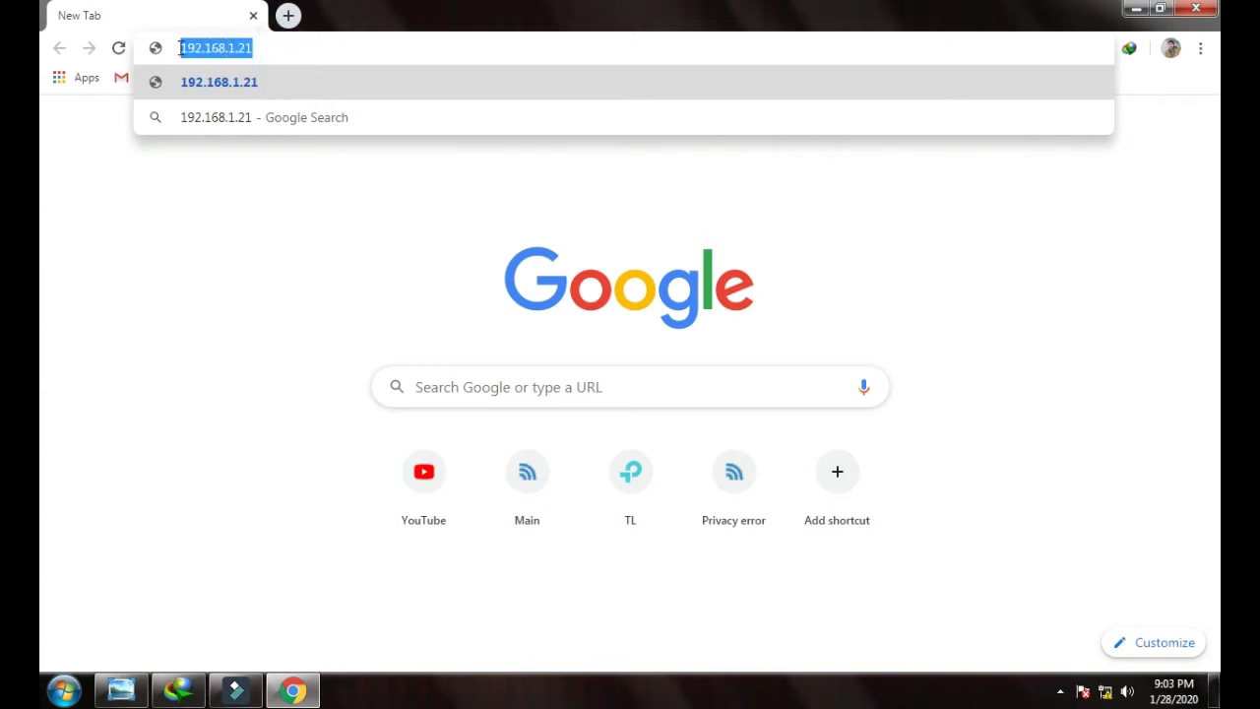
pyautogui.click(269, 49)
pyautogui.moveTo(270, 50); pyautogui.dragTo(185, 52)
pyautogui.click(281, 51)
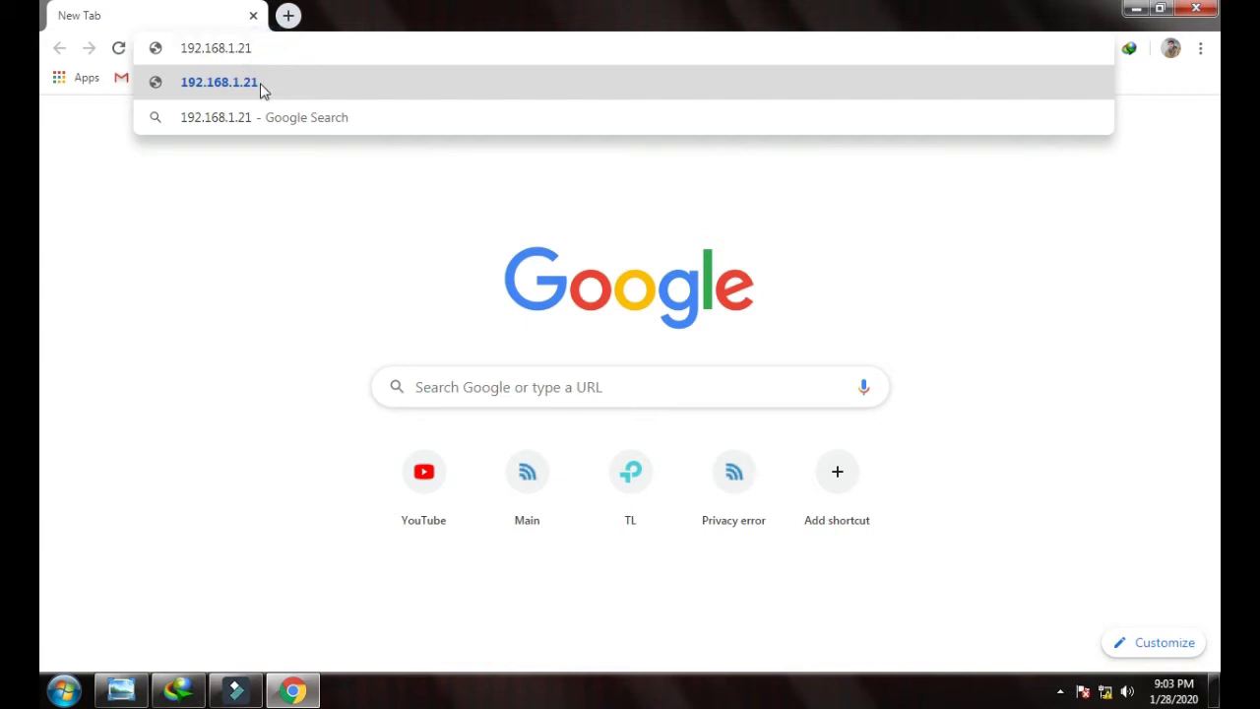
pyautogui.click(262, 94)
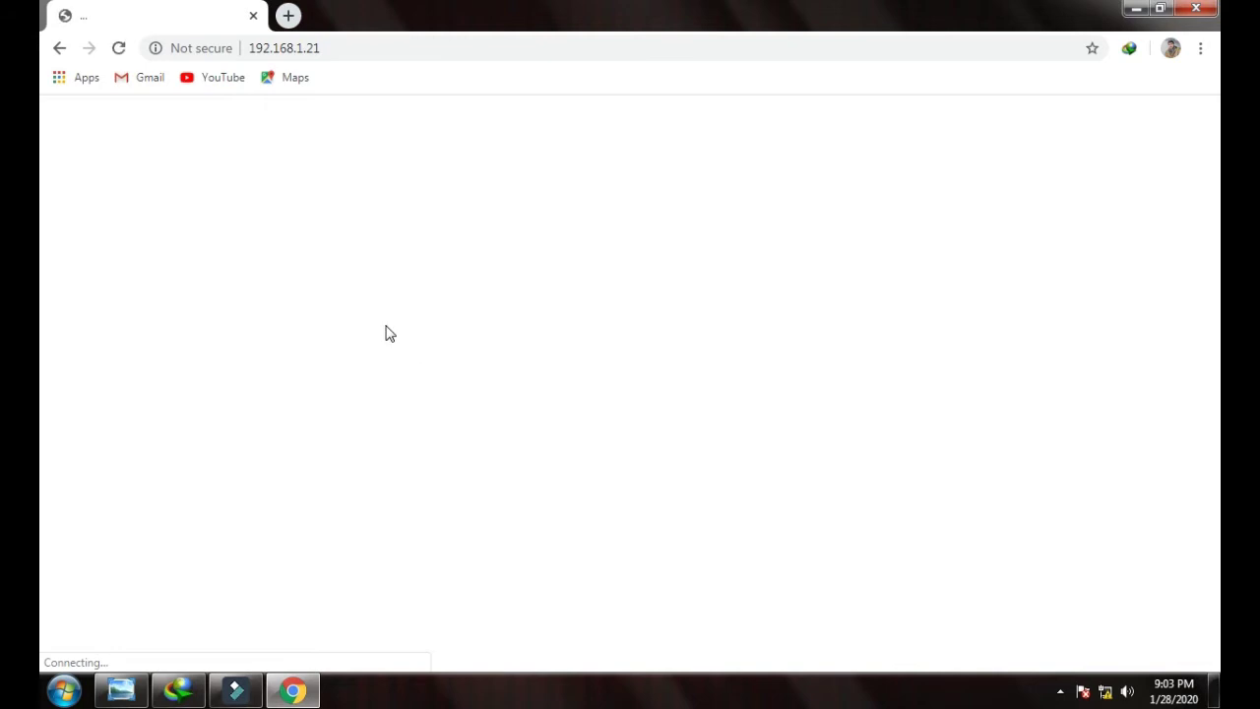
pyautogui.click(290, 20)
pyautogui.click(253, 15)
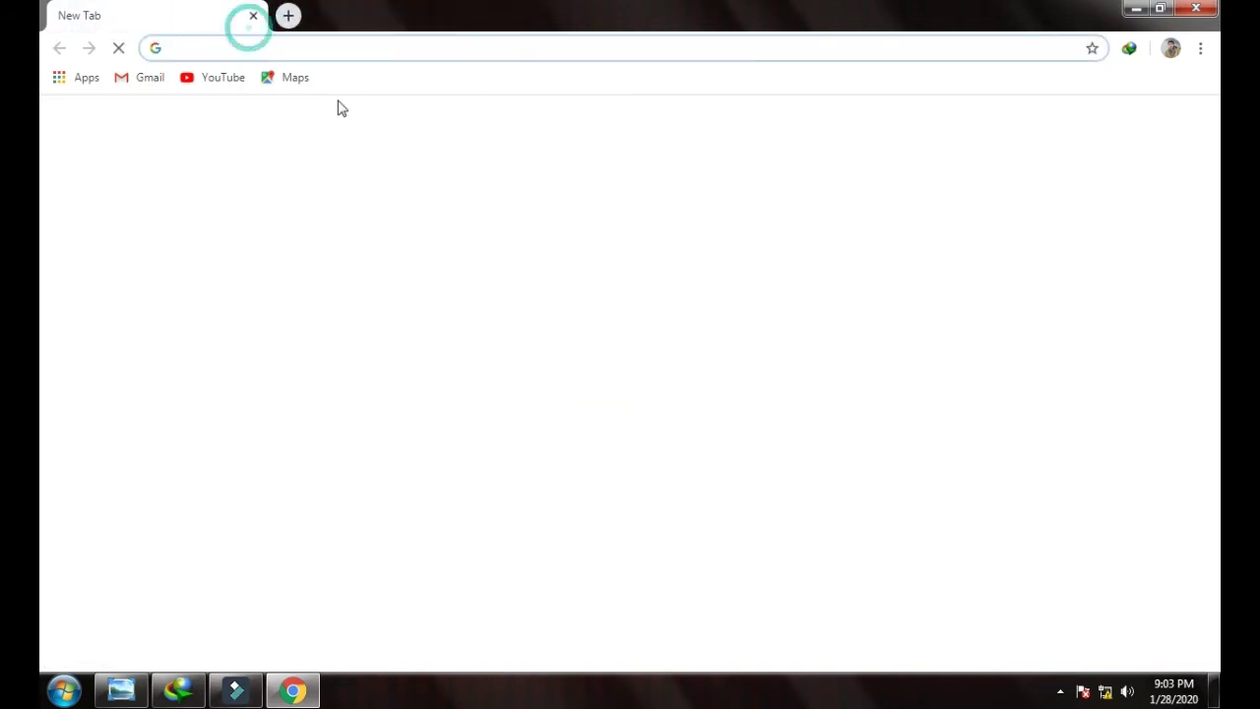
# Step: Set Local Area Connection IPv4 to obtain IP and DNS automatically, then return to Chrome
pyautogui.rightClick(1105, 692)
pyautogui.click(1093, 677)
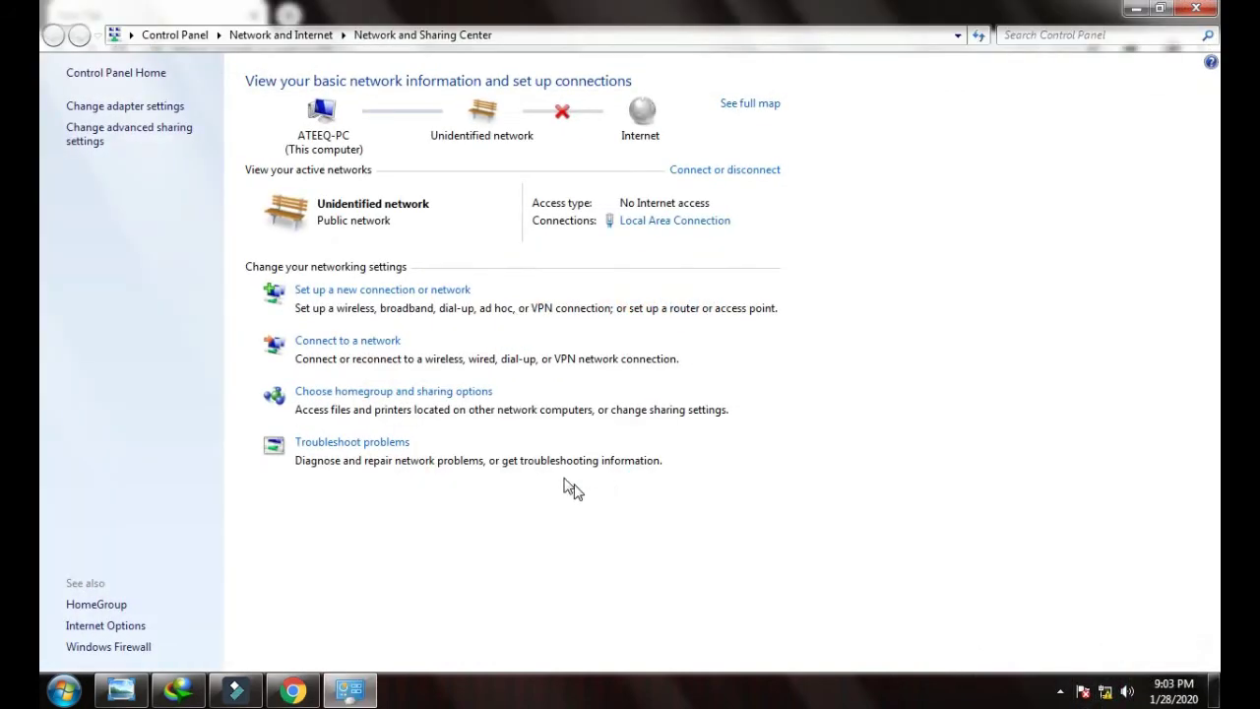
pyautogui.click(143, 111)
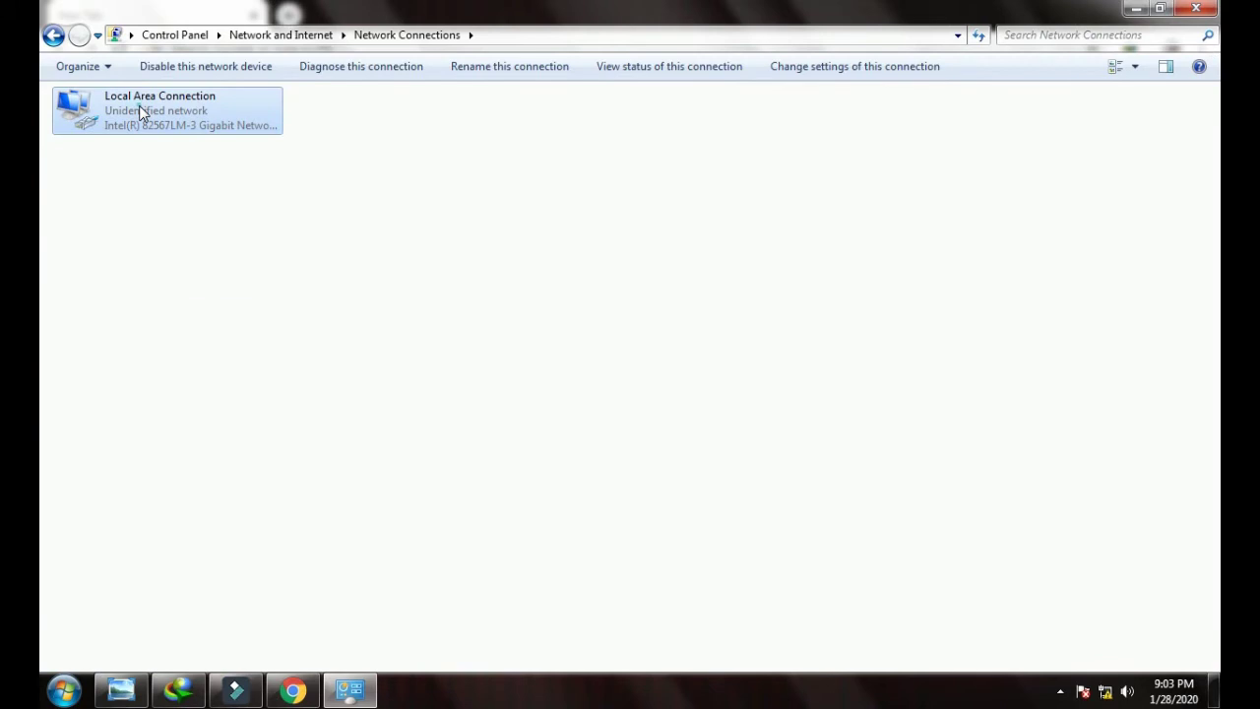
pyautogui.rightClick(139, 105)
pyautogui.click(237, 282)
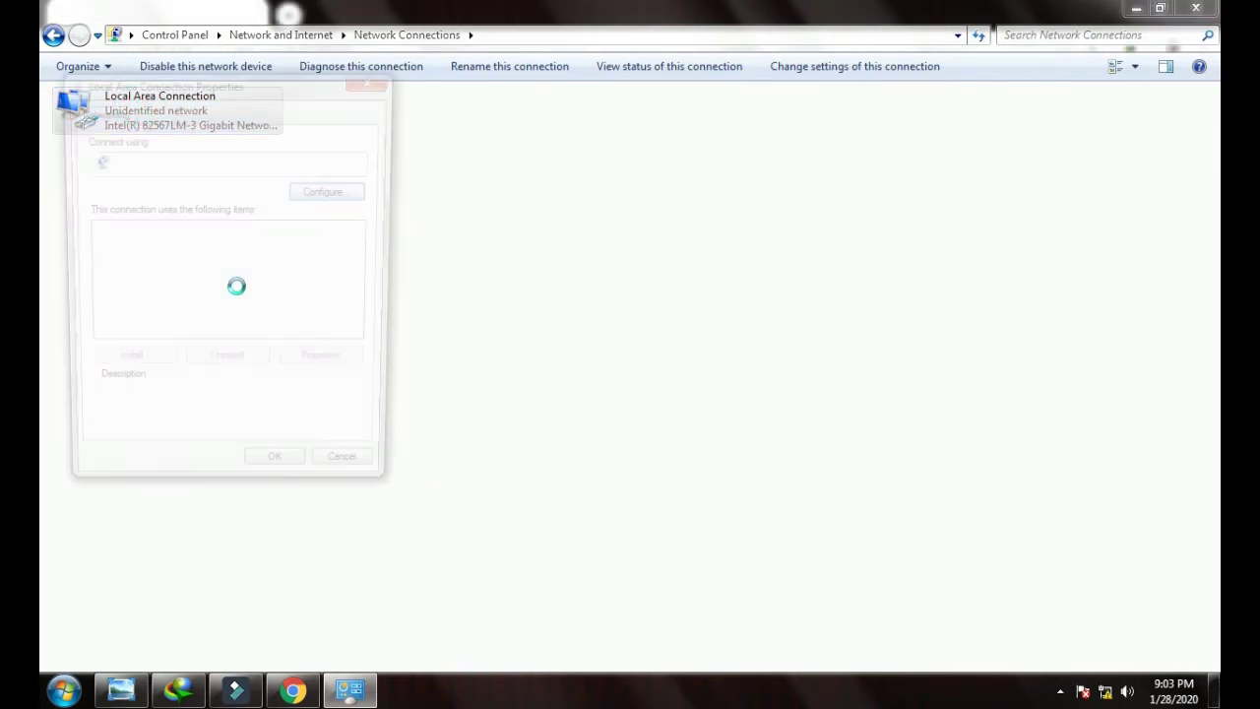
pyautogui.doubleClick(239, 293)
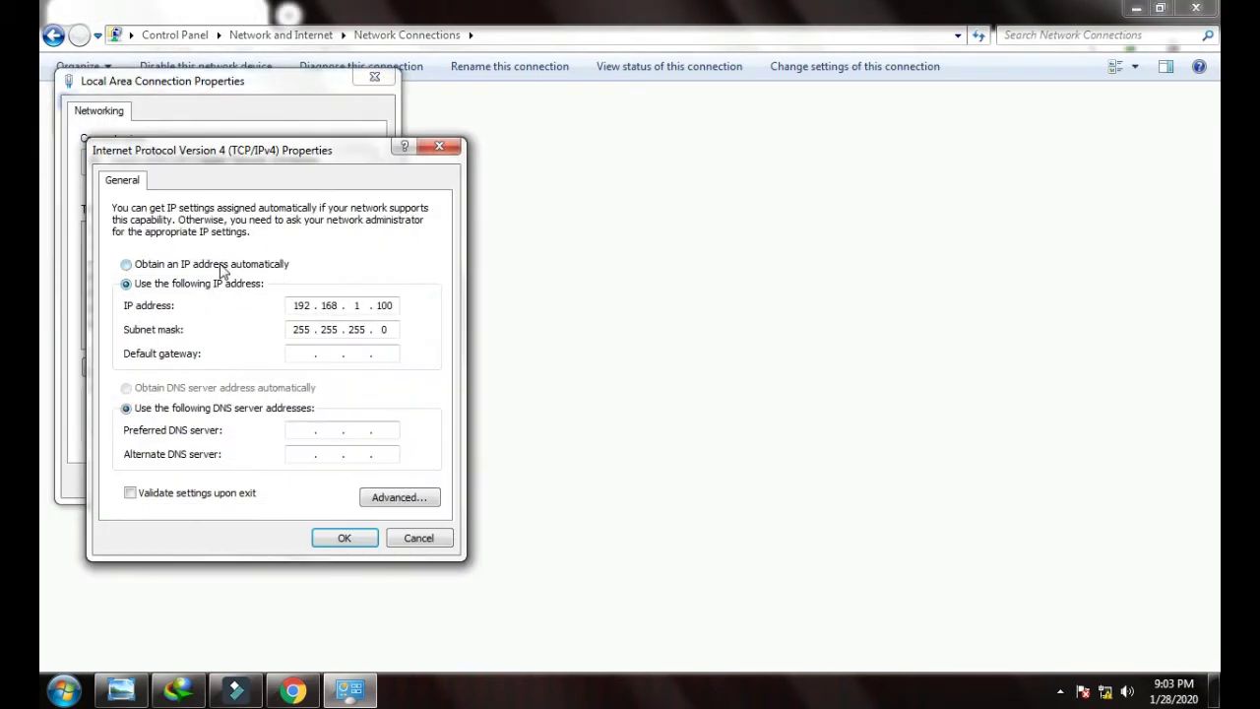
pyautogui.click(221, 266)
pyautogui.click(217, 388)
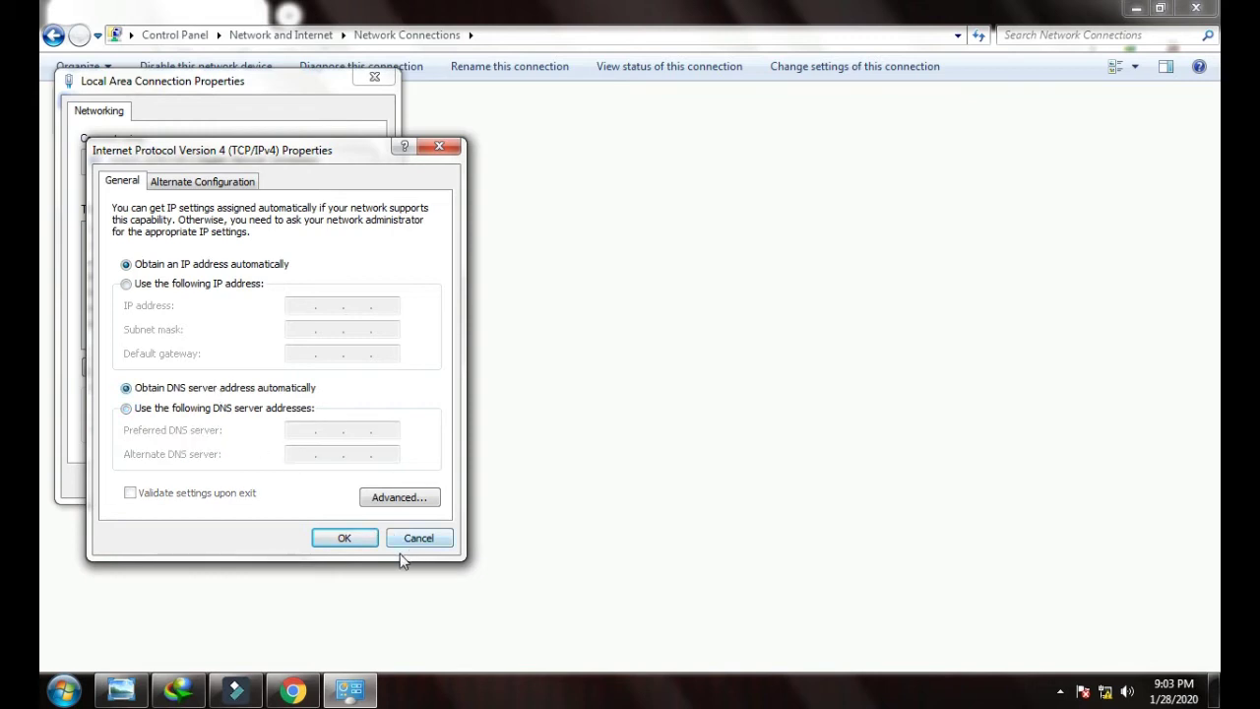
pyautogui.click(352, 537)
pyautogui.click(279, 479)
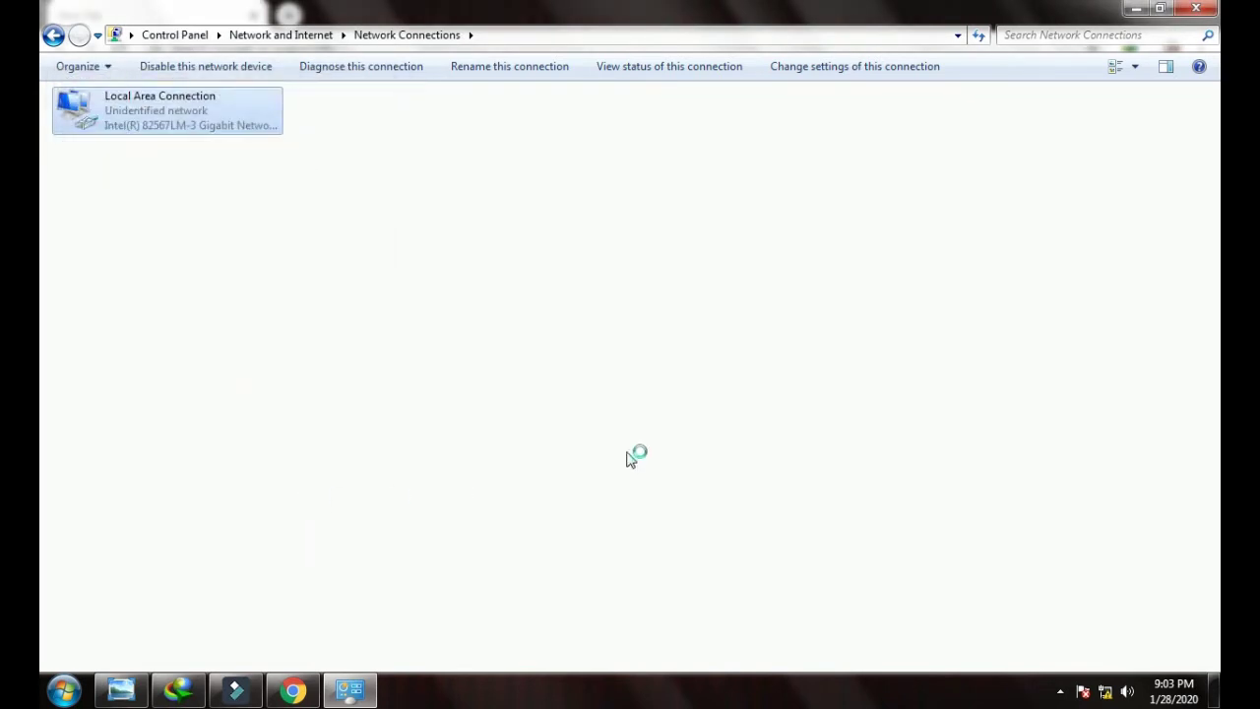
pyautogui.press('super+4')
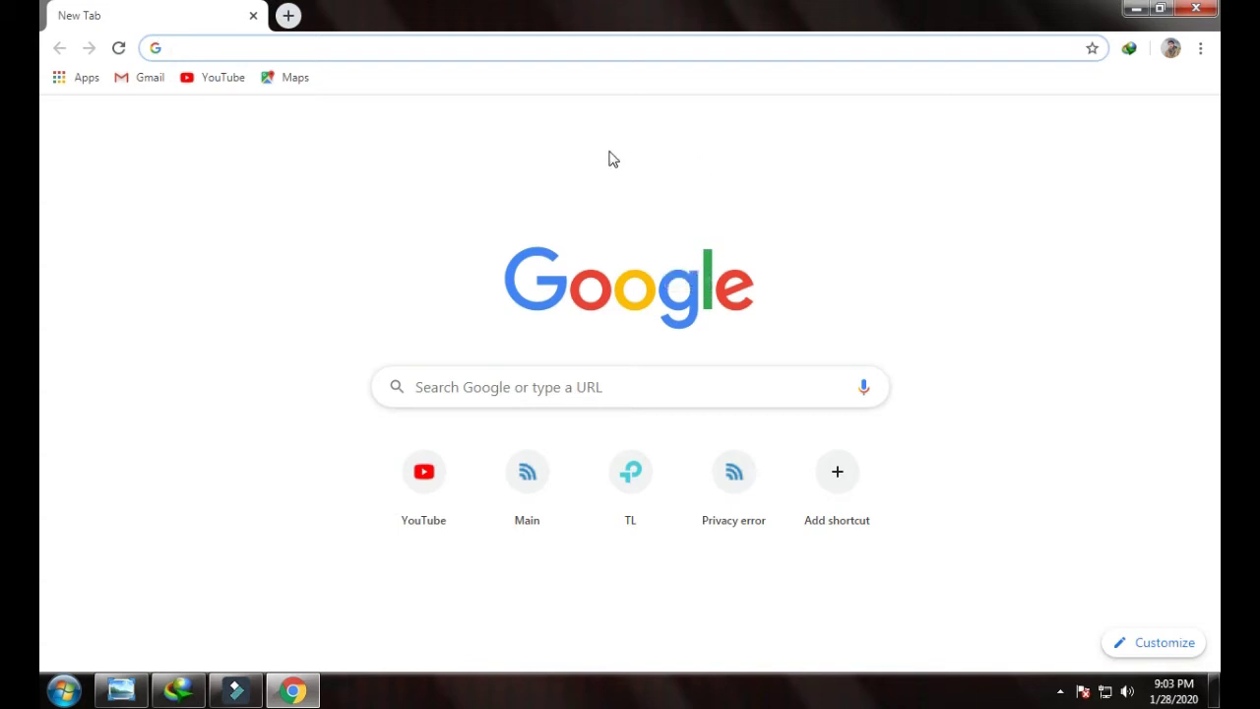
# Step: Enter 192.168.88.99 in the address bar and load the device's airOS Login page
pyautogui.write('192.168.88.99')
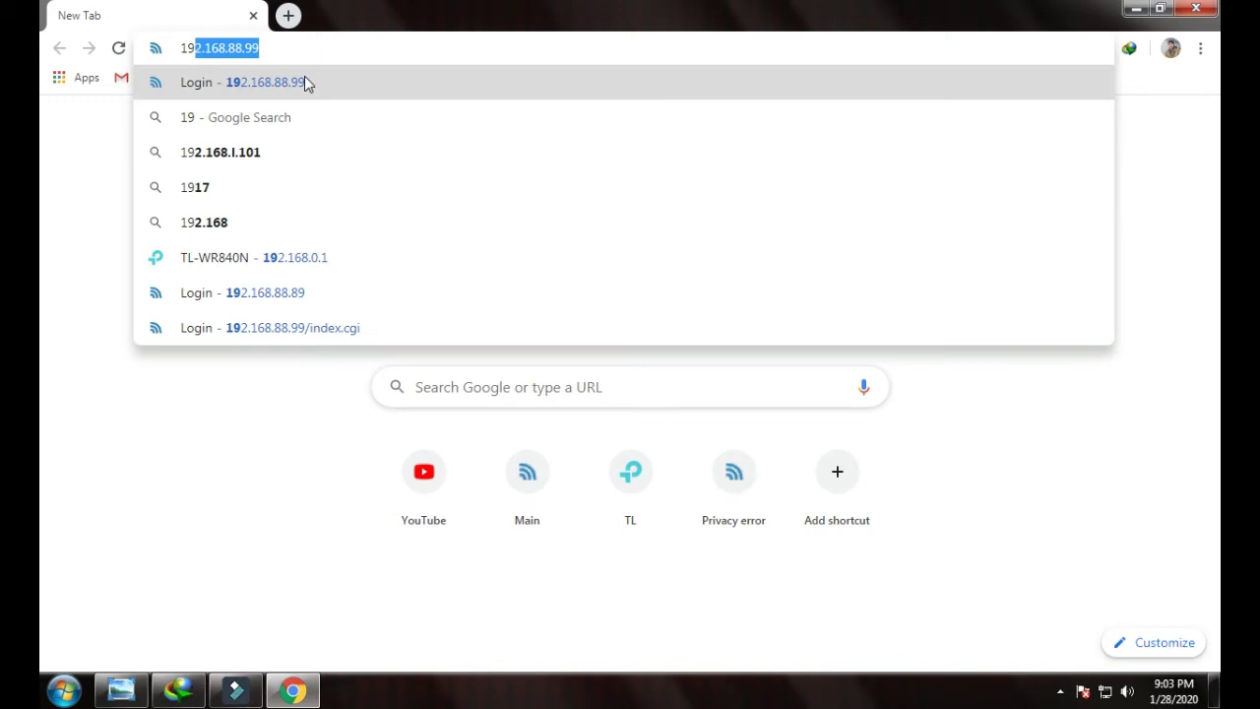
pyautogui.click(283, 47)
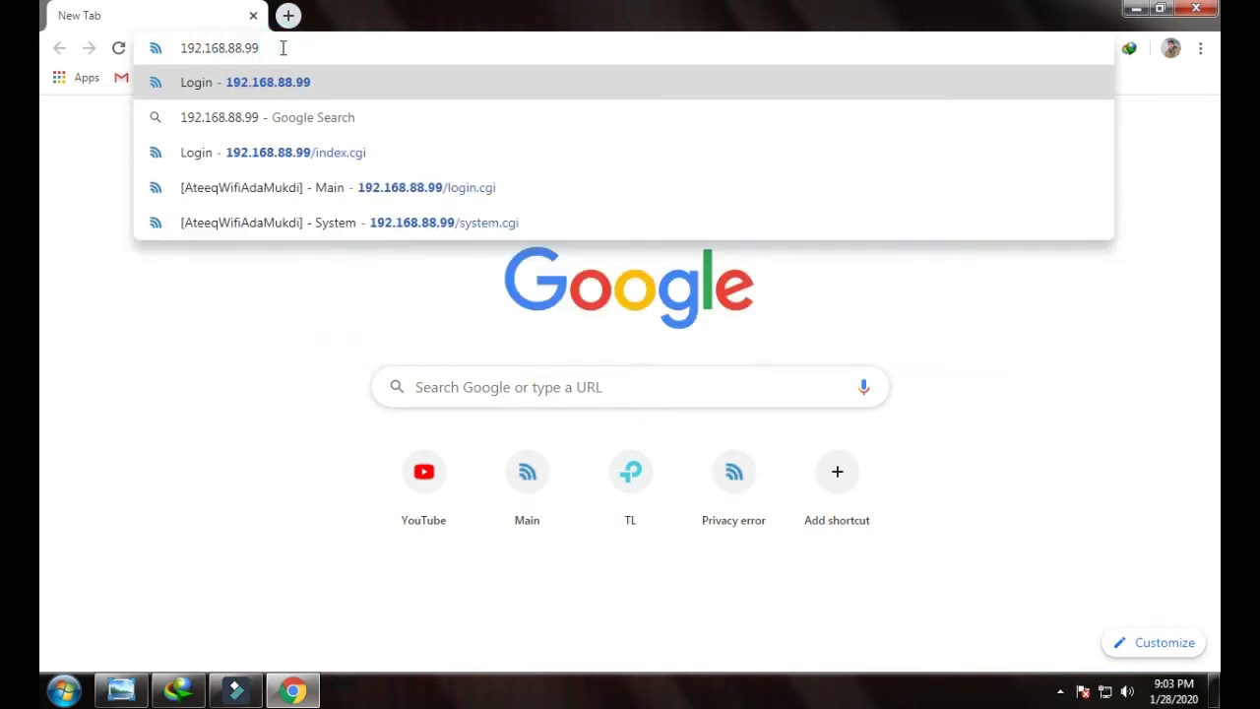
pyautogui.doubleClick(282, 47)
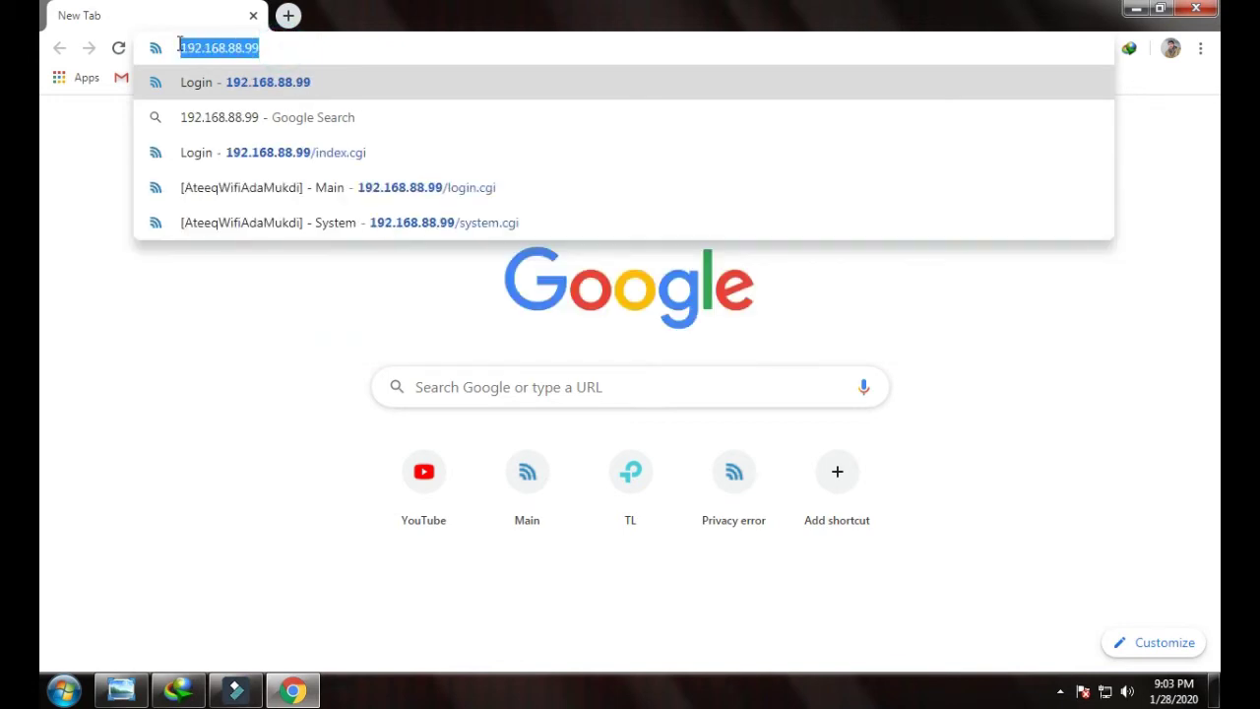
pyautogui.click(269, 47)
pyautogui.moveTo(274, 47); pyautogui.dragTo(174, 47)
pyautogui.click(309, 50)
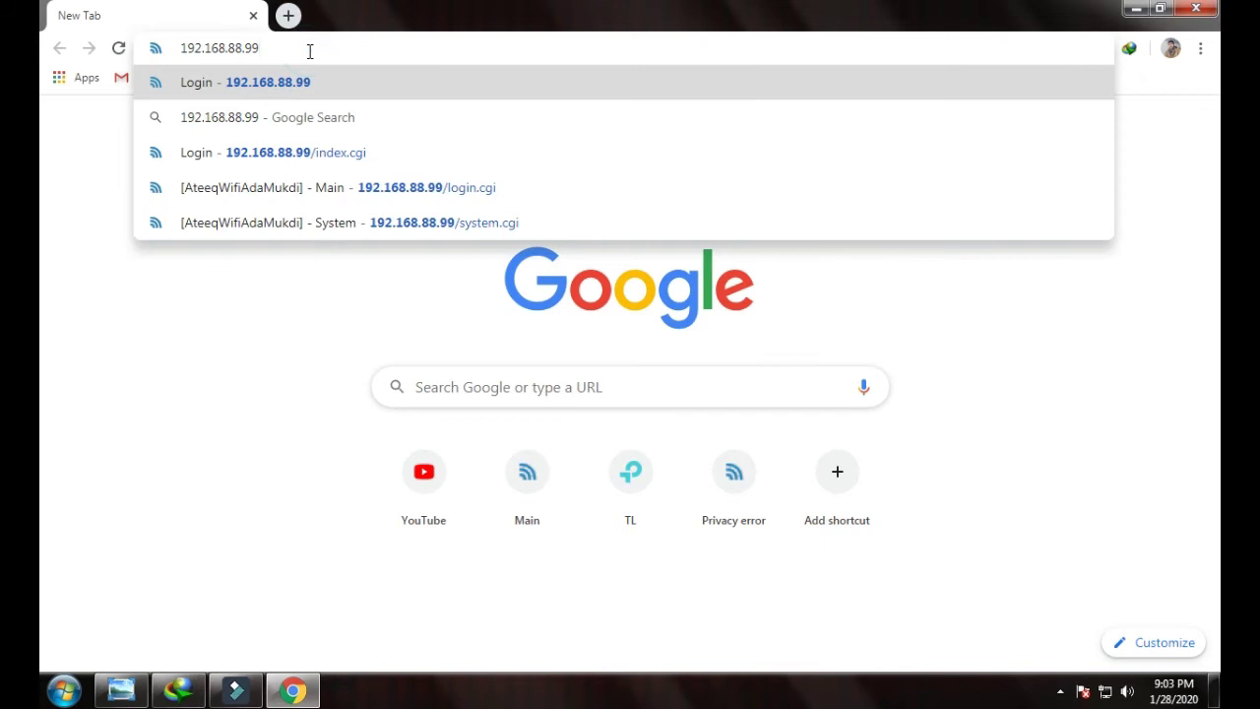
pyautogui.press('Return')
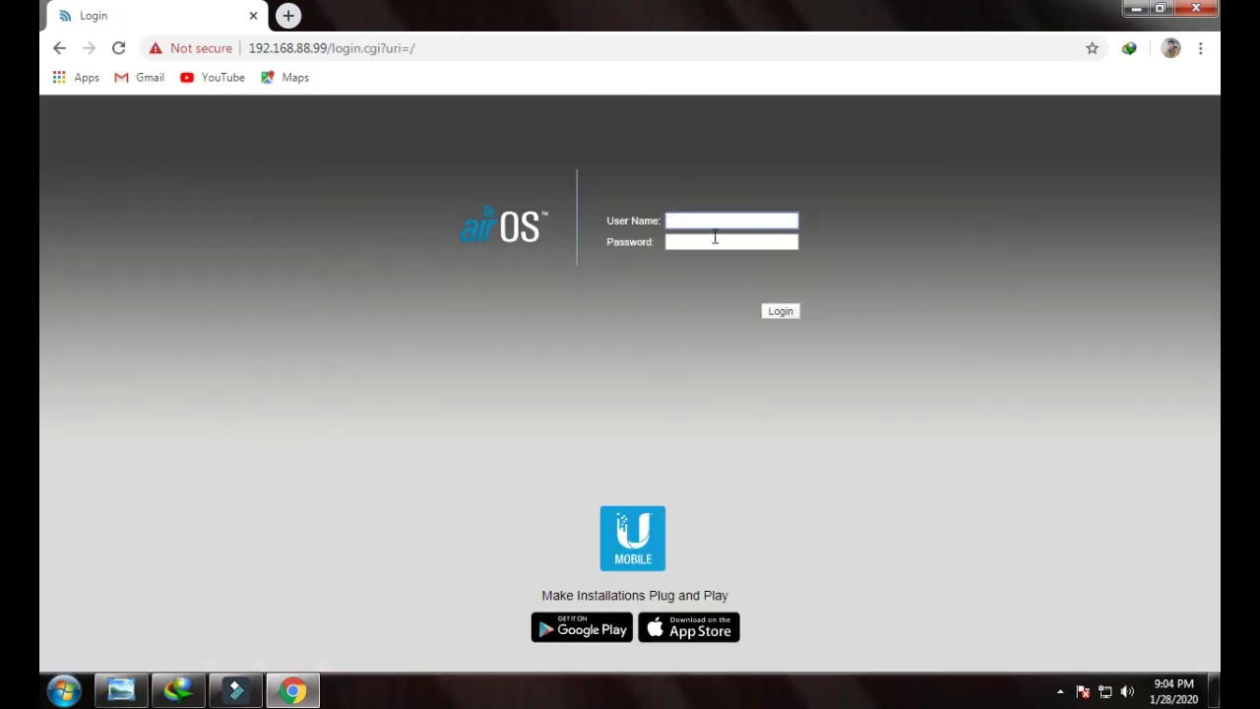
# Step: Log in to airOS with the saved user name ubnt and its password
pyautogui.click(710, 218)
pyautogui.click(703, 258)
pyautogui.click(701, 239)
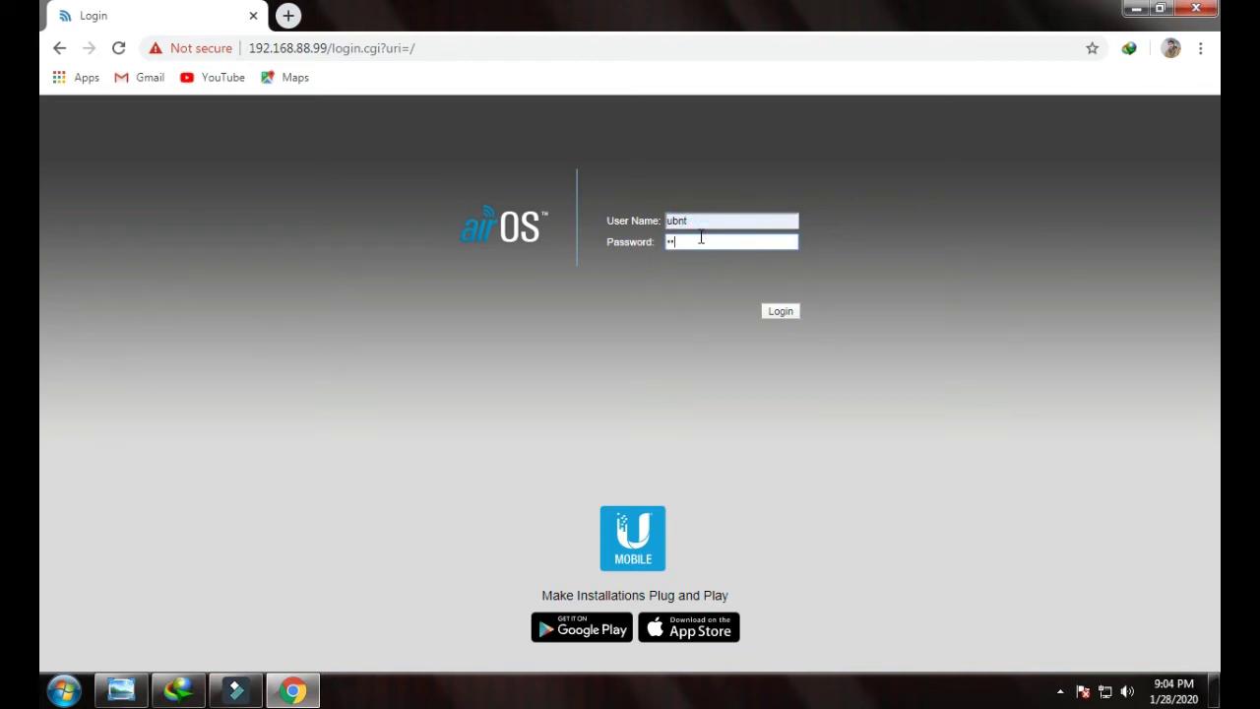
pyautogui.press('Return')
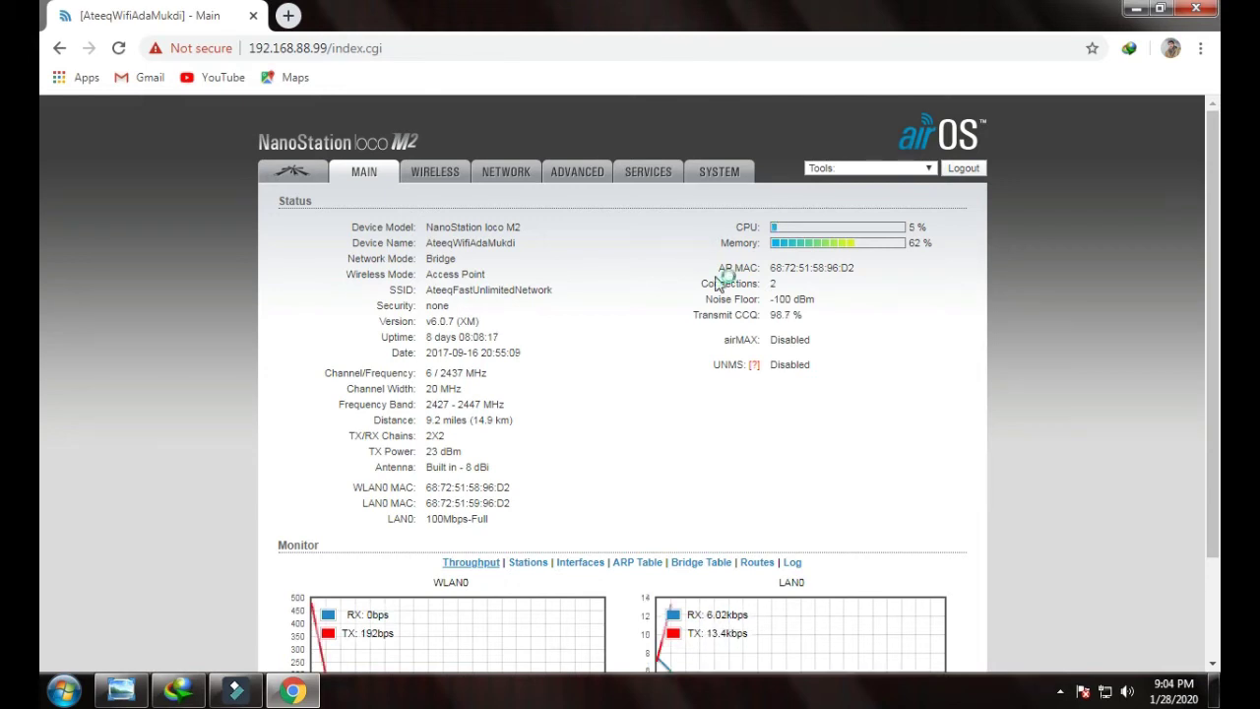
# Step: Review the Main tab status of the NanoStation loco M2 and open the System tab
pyautogui.scroll(-3, 860, 410)
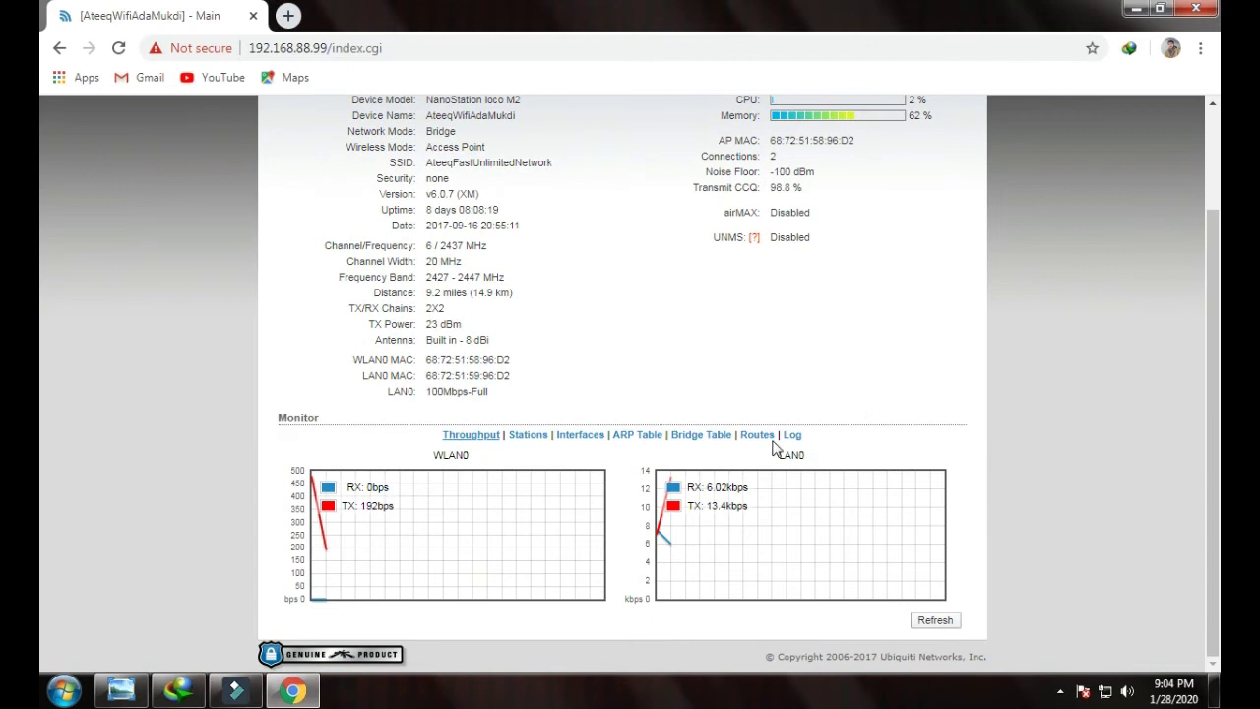
pyautogui.scroll(3, 778, 443)
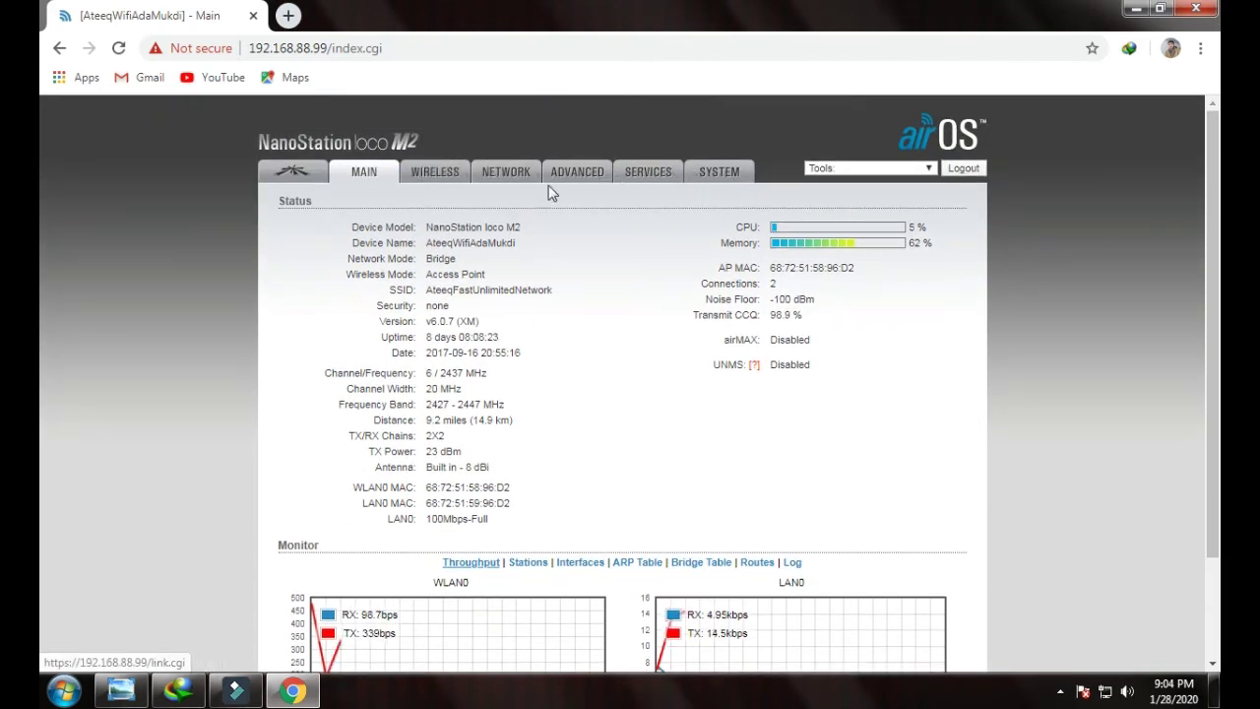
pyautogui.click(728, 179)
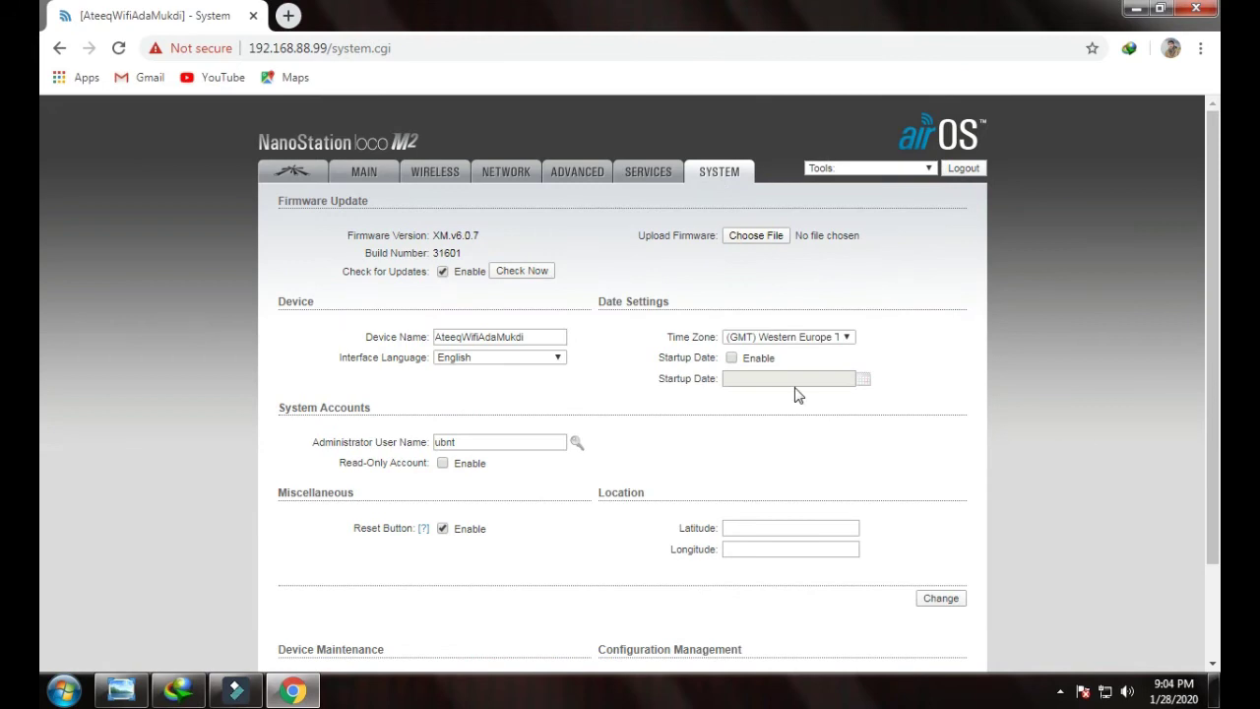
# Step: Inspect the Administrator User Name ubnt and click its key icon to show password fields
pyautogui.scroll(-2, 795, 394)
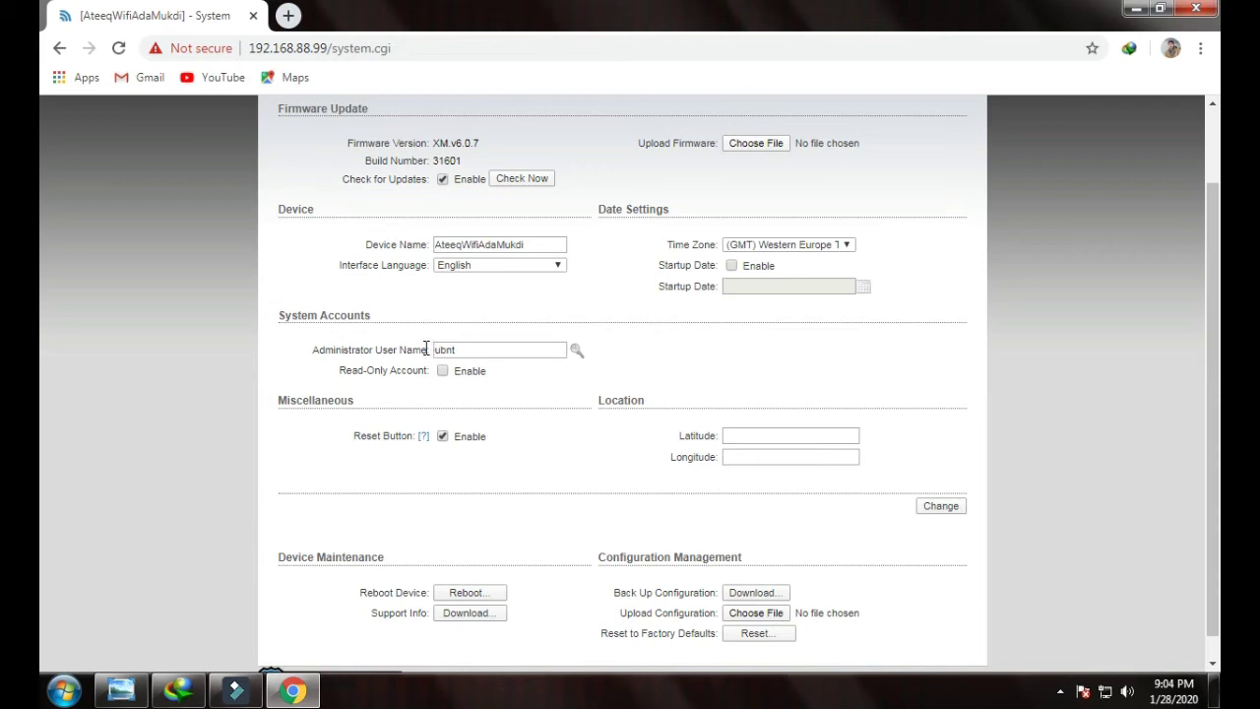
pyautogui.moveTo(427, 349); pyautogui.dragTo(311, 352)
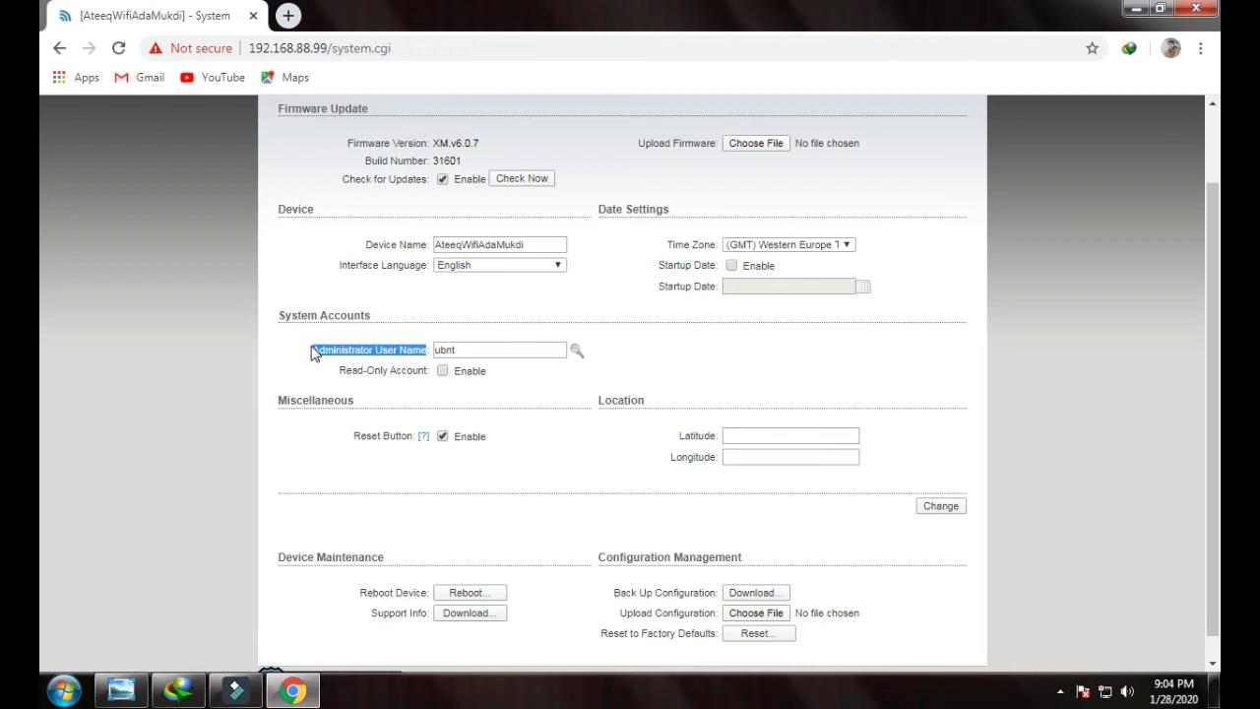
pyautogui.moveTo(467, 351); pyautogui.dragTo(437, 352)
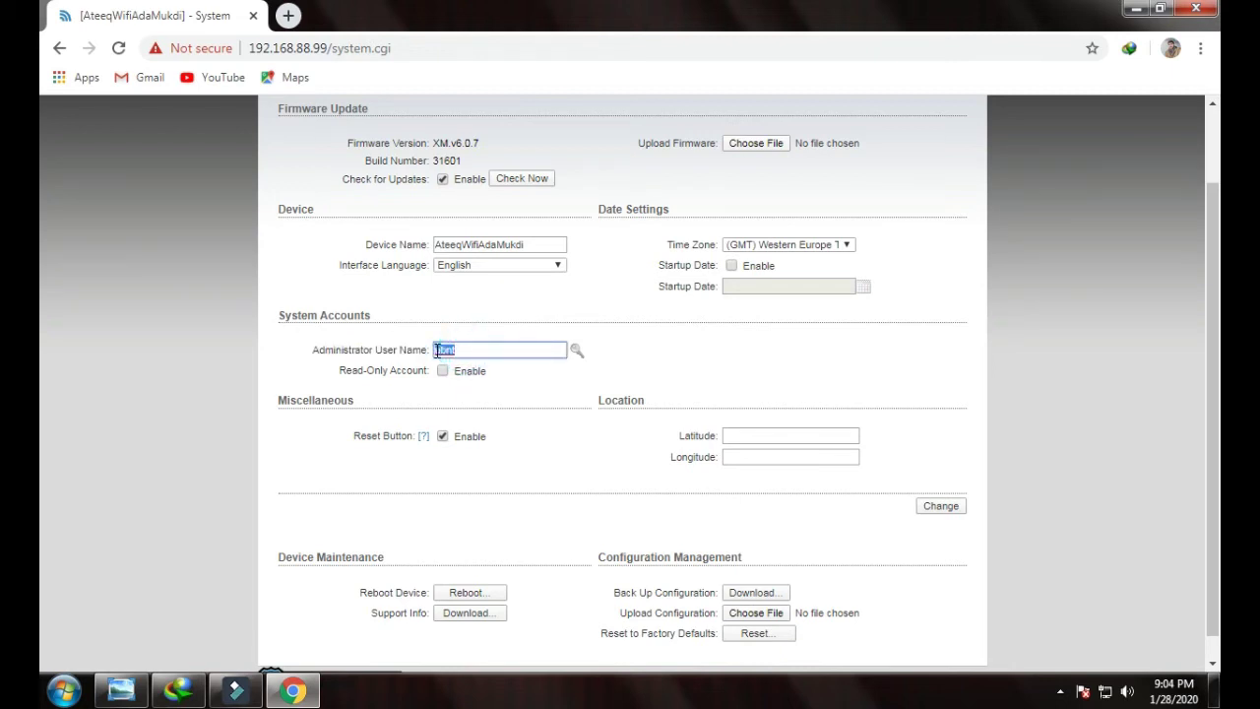
pyautogui.click(460, 347)
pyautogui.click(681, 348)
pyautogui.click(576, 351)
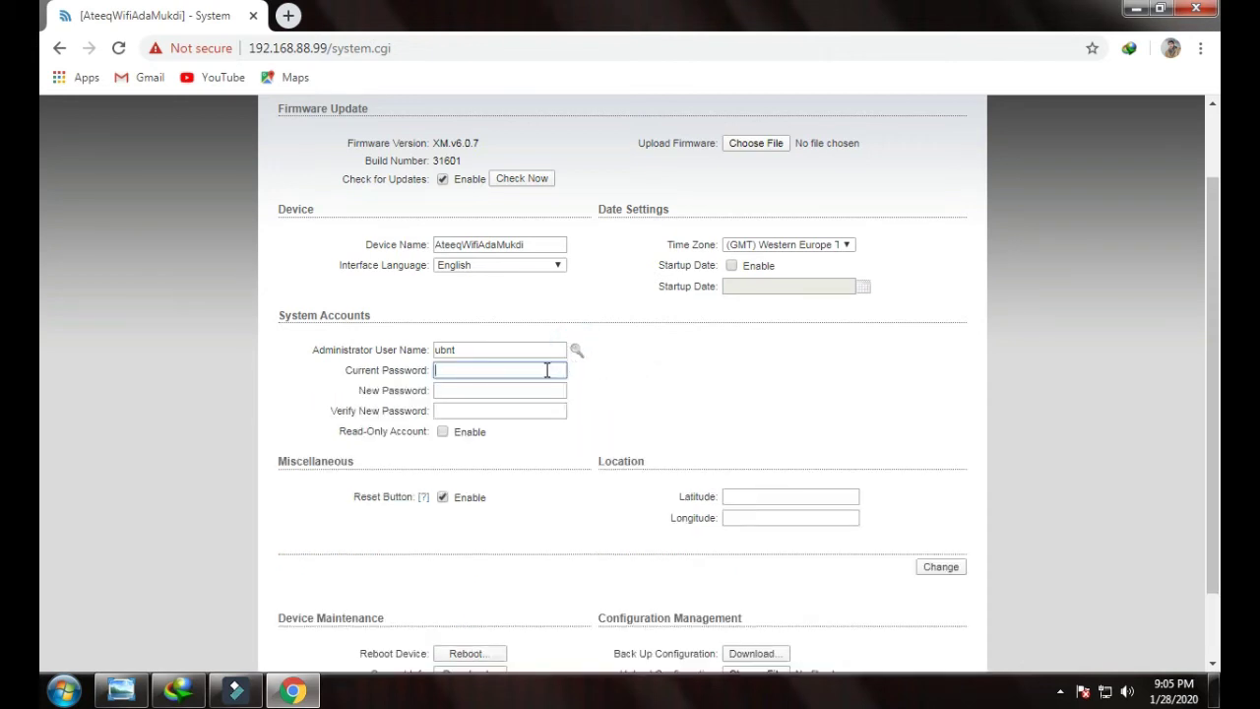
# Step: Enter the current administrator password in the Current Password field
pyautogui.moveTo(516, 352); pyautogui.dragTo(437, 357)
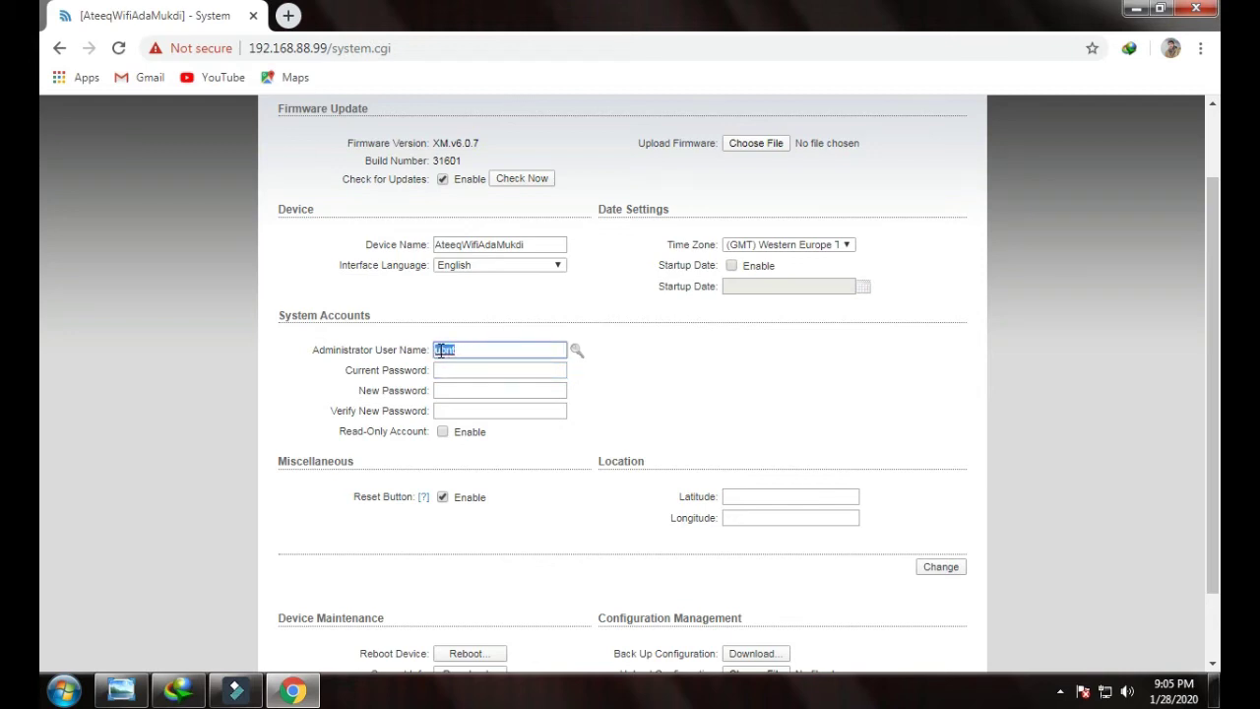
pyautogui.rightClick(440, 351)
pyautogui.click(726, 354)
pyautogui.click(516, 368)
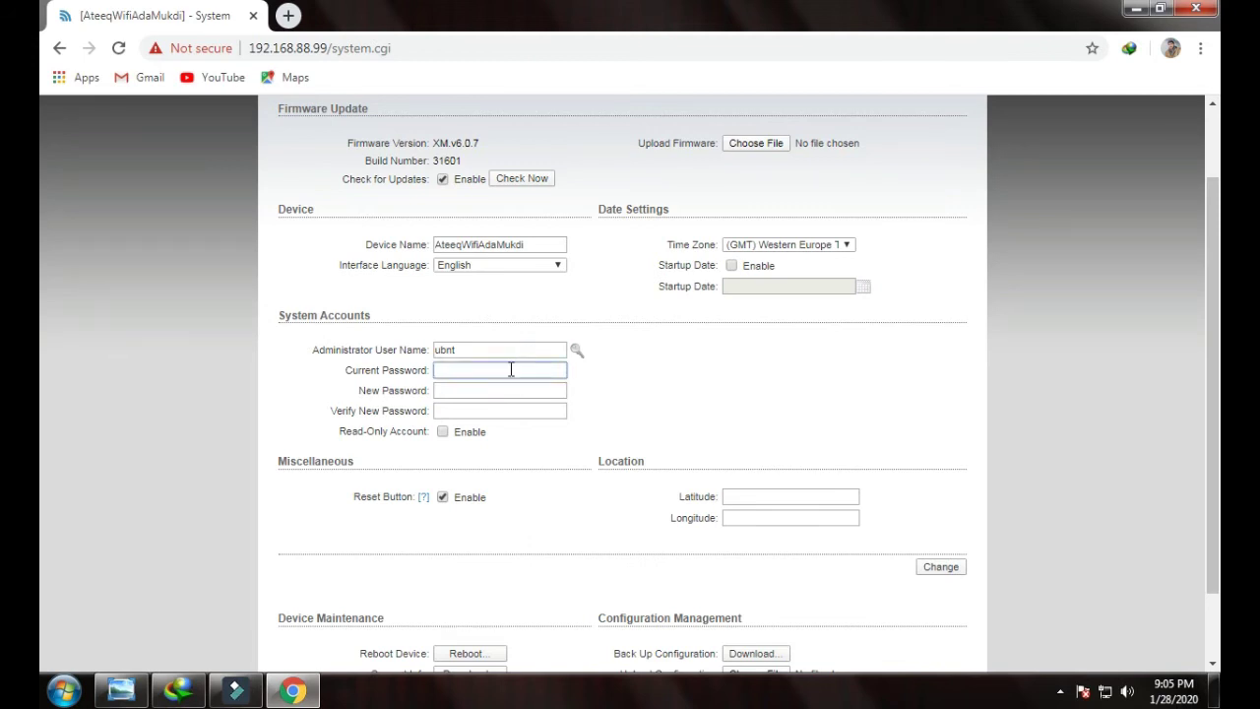
pyautogui.moveTo(480, 351); pyautogui.dragTo(435, 347)
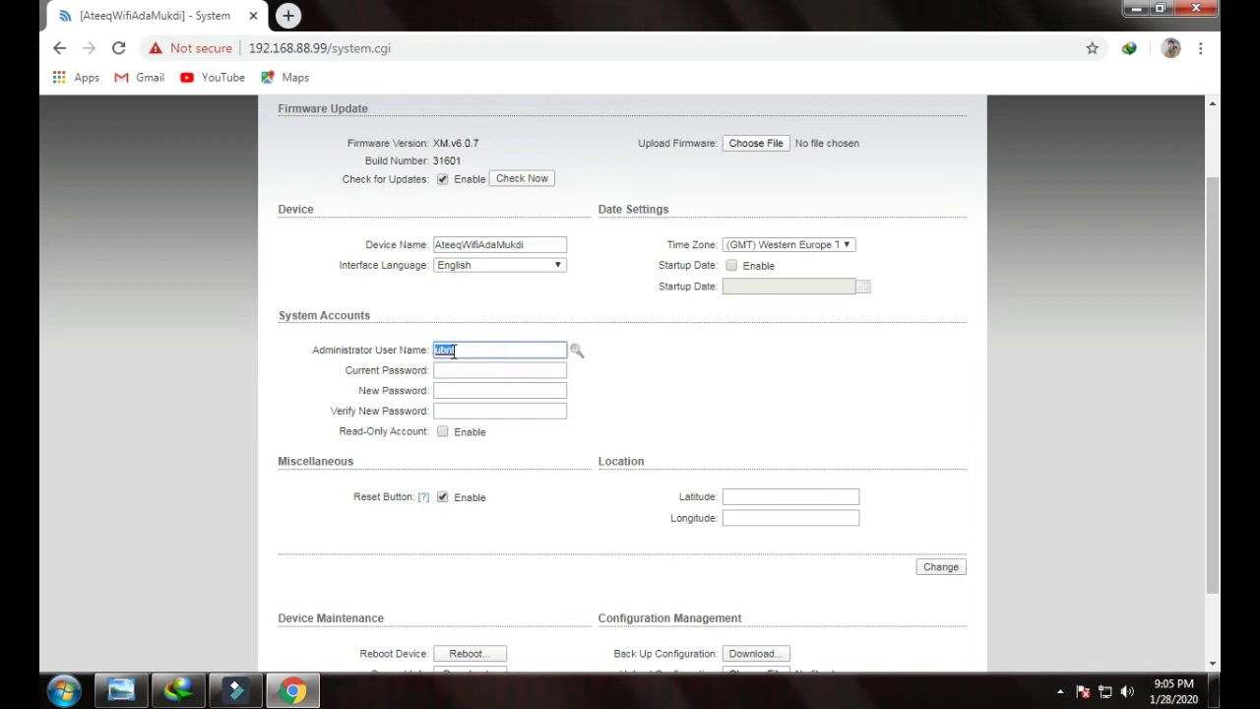
pyautogui.click(475, 371)
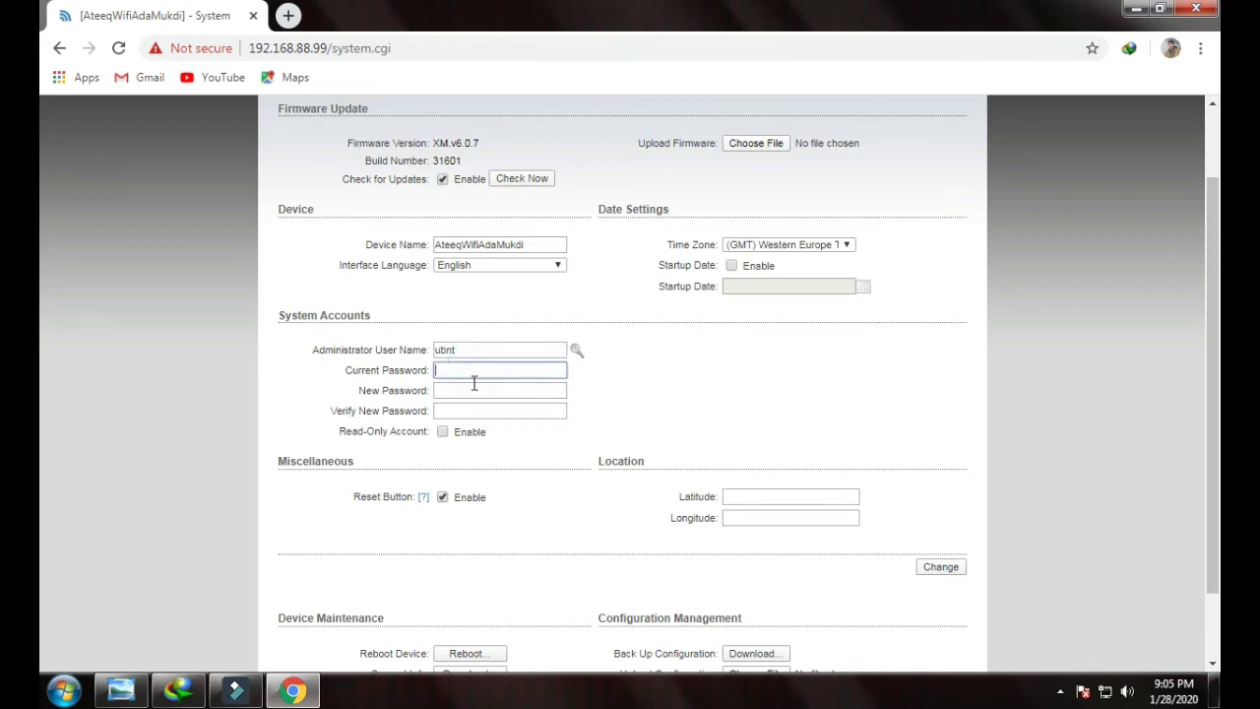
# Step: Type the new password in New Password and again in Verify New Password
pyautogui.moveTo(464, 371); pyautogui.dragTo(439, 370)
pyautogui.click(464, 371)
pyautogui.click(454, 391)
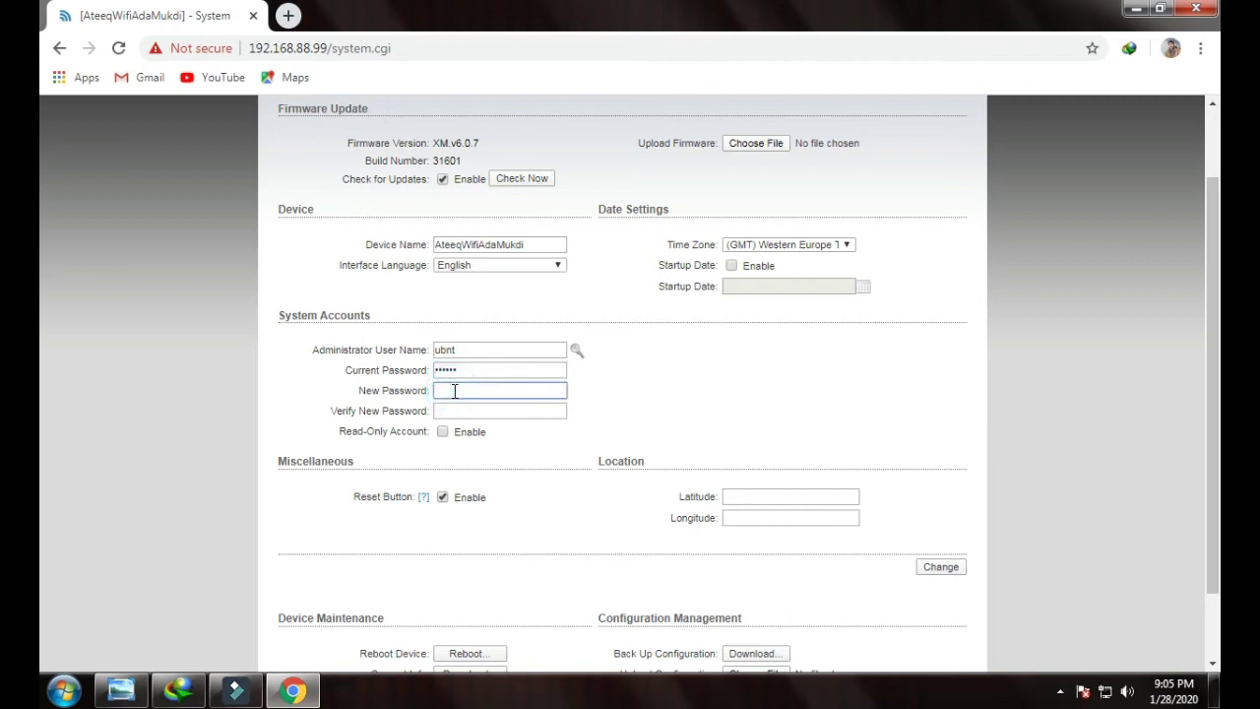
pyautogui.write('••••')
pyautogui.click(460, 413)
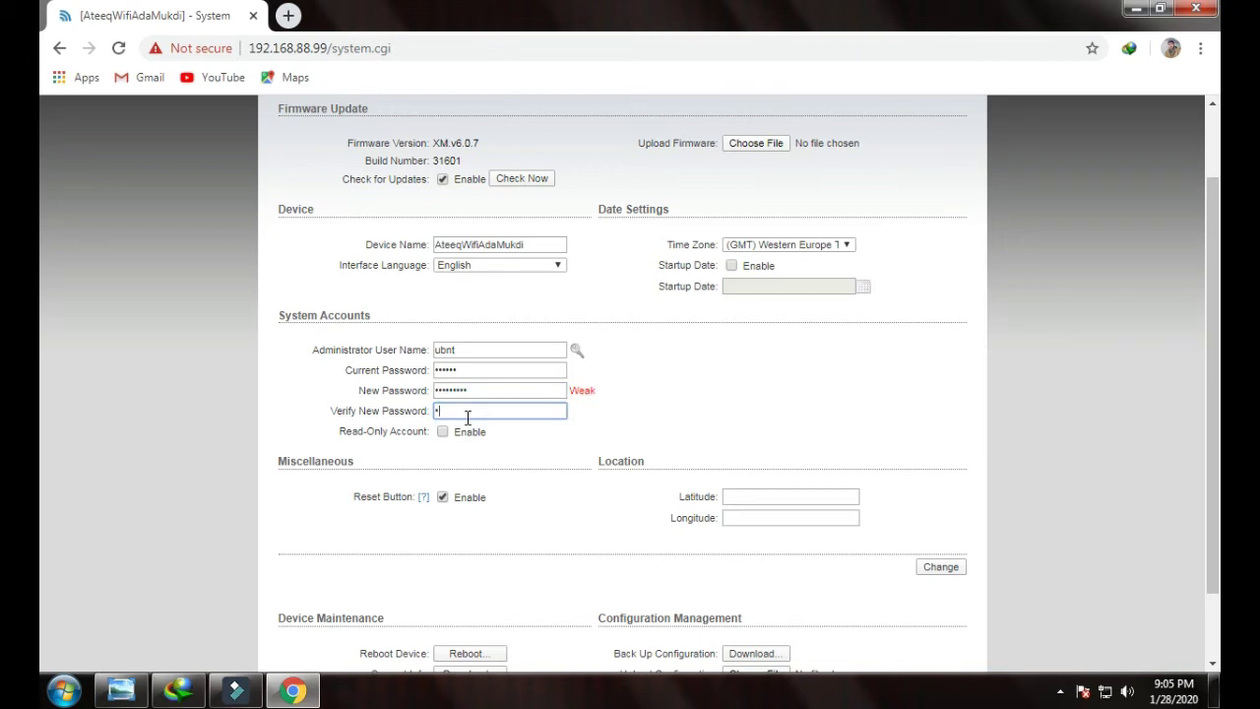
pyautogui.write('•••••••••')
pyautogui.moveTo(490, 408); pyautogui.dragTo(433, 391)
pyautogui.click(632, 390)
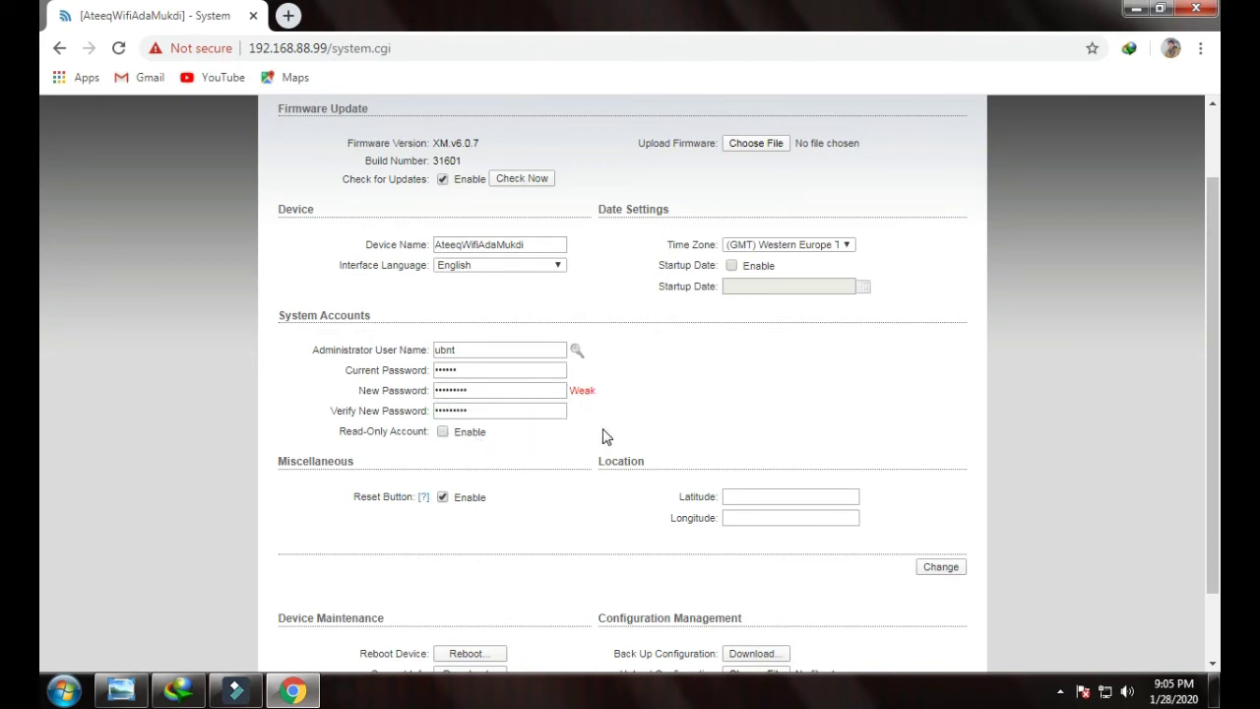
pyautogui.doubleClick(471, 372)
pyautogui.click(471, 353)
pyautogui.moveTo(474, 352); pyautogui.dragTo(437, 350)
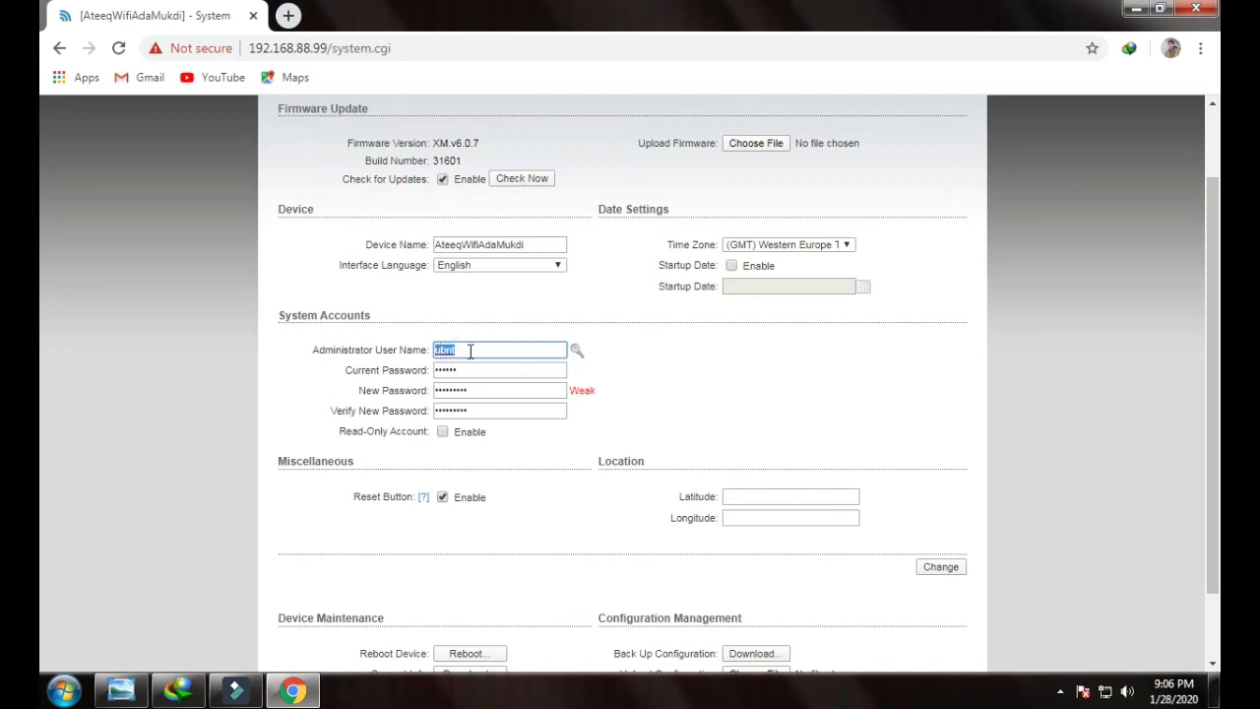
pyautogui.click(470, 350)
pyautogui.click(469, 372)
pyautogui.moveTo(468, 374); pyautogui.dragTo(435, 370)
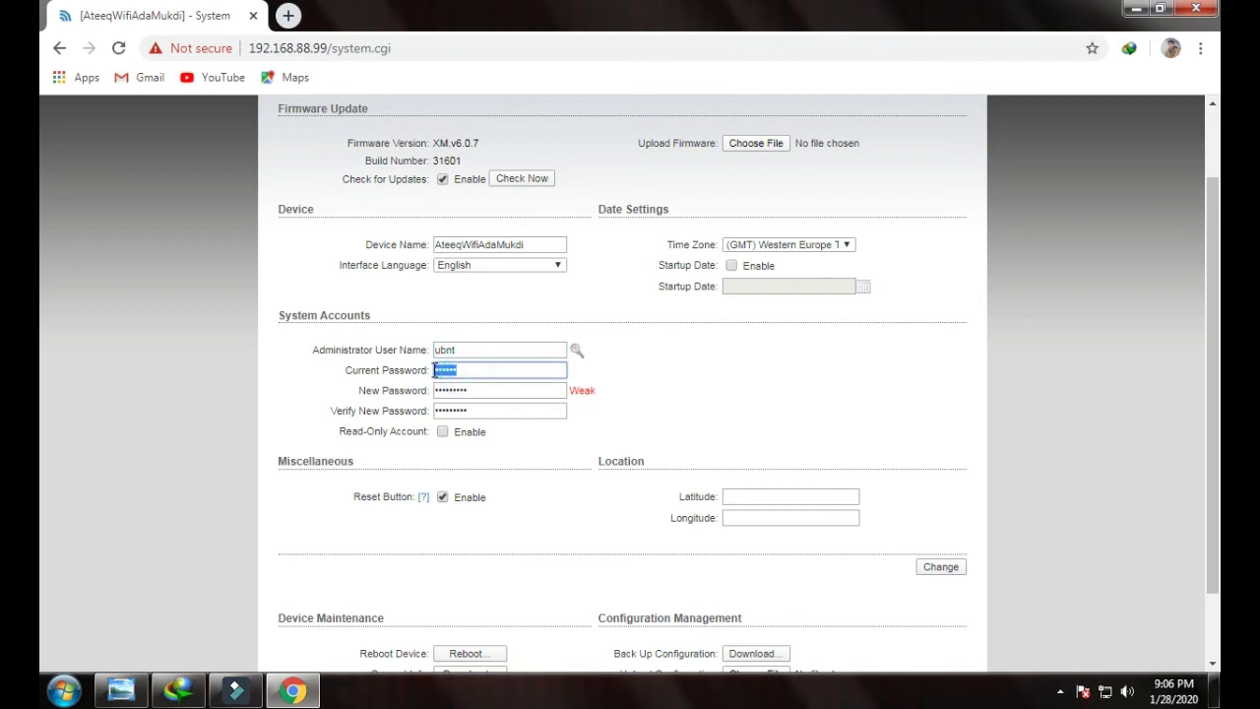
pyautogui.click(462, 371)
pyautogui.doubleClick(469, 370)
pyautogui.click(467, 371)
pyautogui.doubleClick(486, 391)
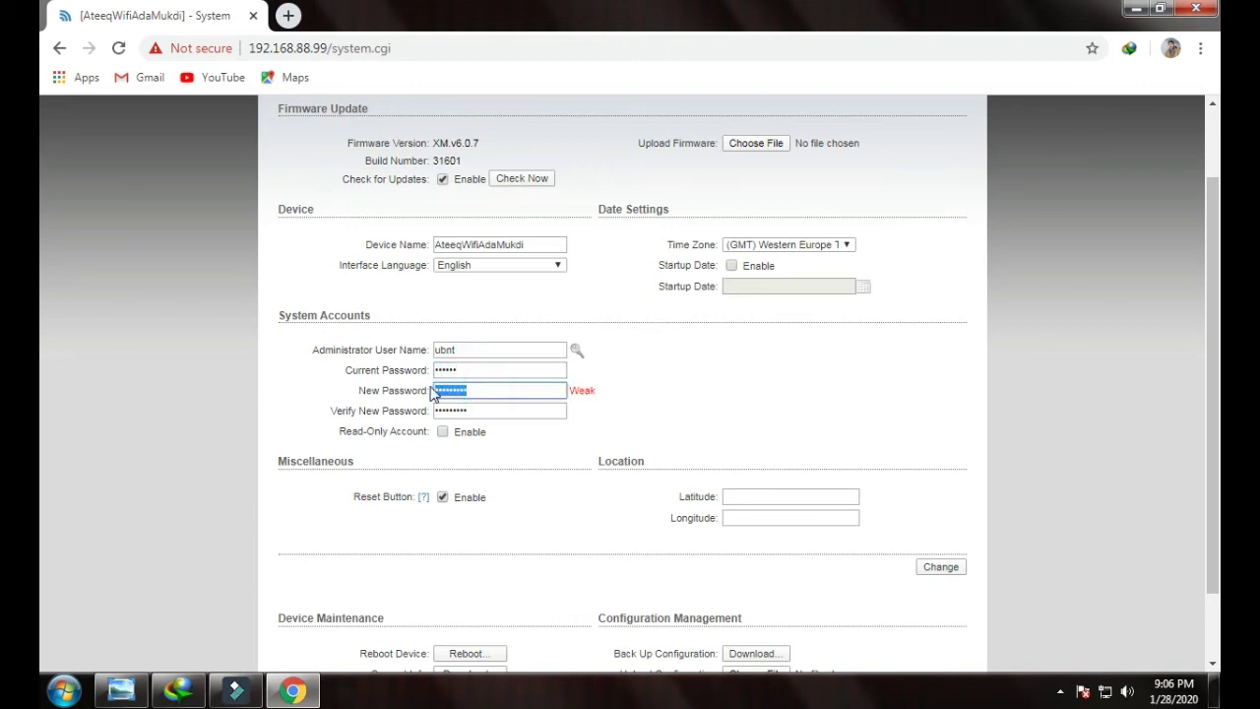
pyautogui.click(478, 390)
pyautogui.doubleClick(484, 393)
pyautogui.click(500, 392)
pyautogui.click(498, 411)
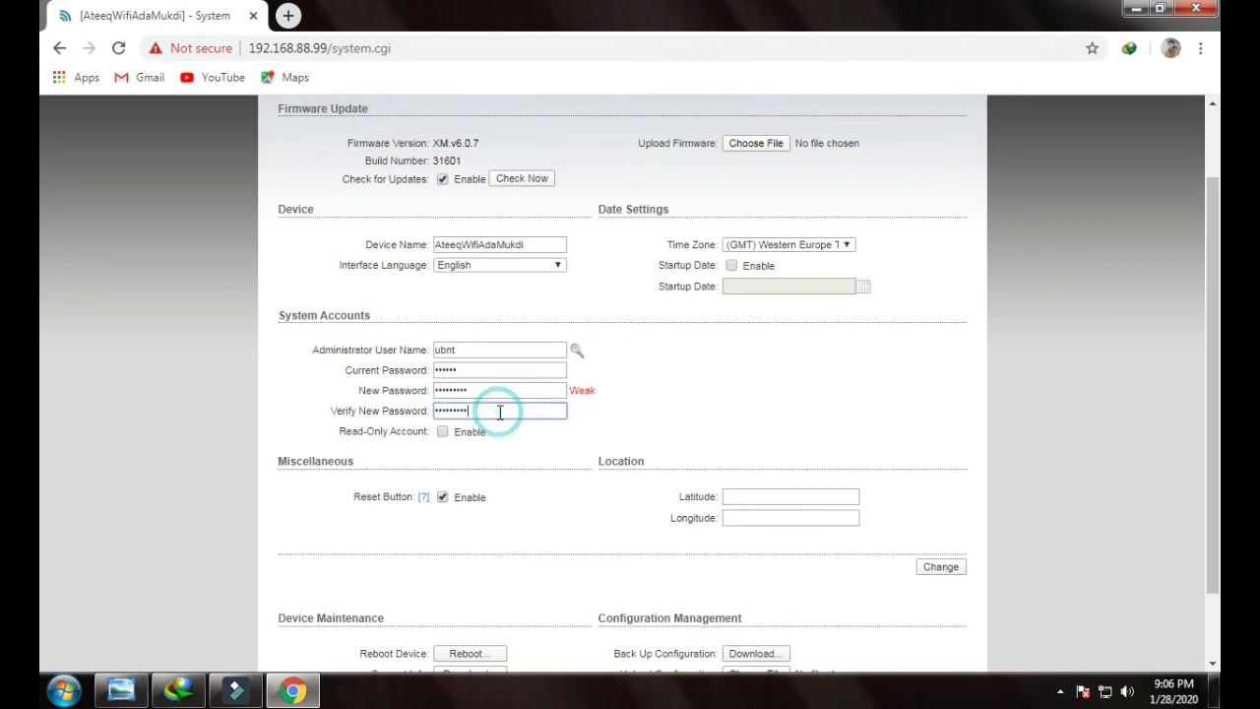
pyautogui.moveTo(426, 414)
pyautogui.mouseDown()
pyautogui.moveTo(333, 415)
pyautogui.moveTo(359, 395)
pyautogui.moveTo(317, 393)
pyautogui.moveTo(472, 390)
pyautogui.moveTo(435, 391)
pyautogui.moveTo(469, 411)
pyautogui.moveTo(433, 412)
pyautogui.mouseUp()
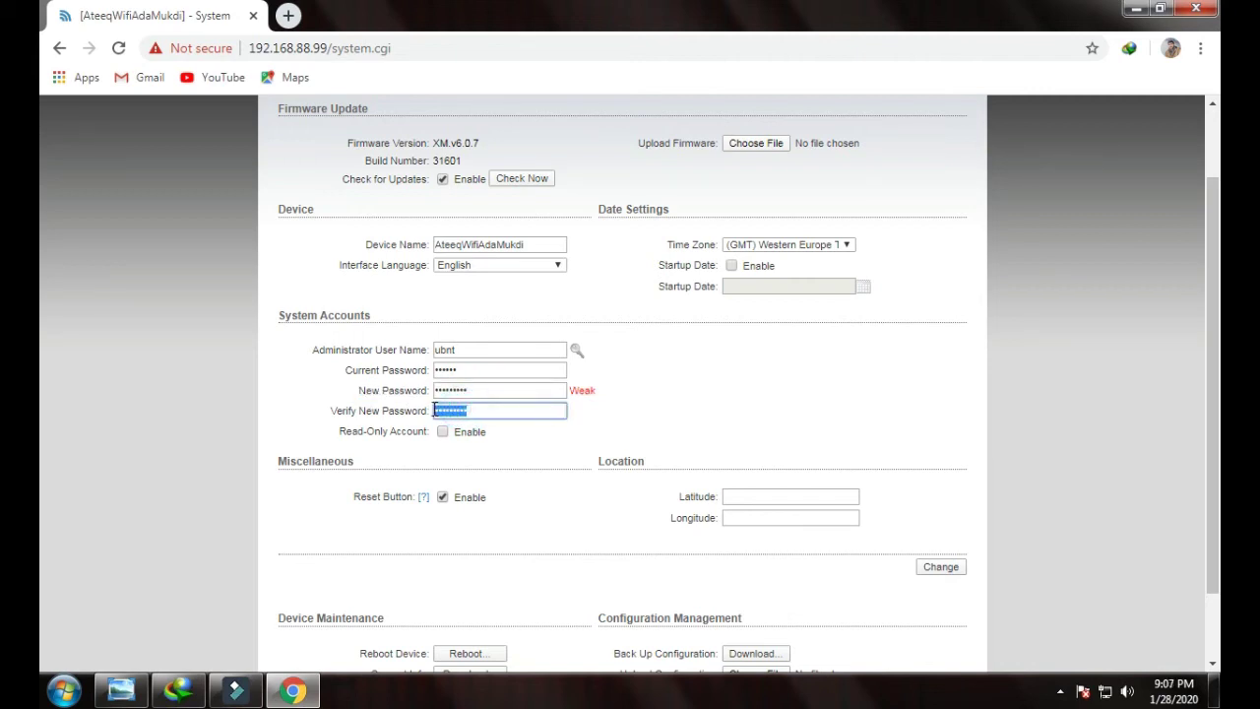
pyautogui.click(479, 391)
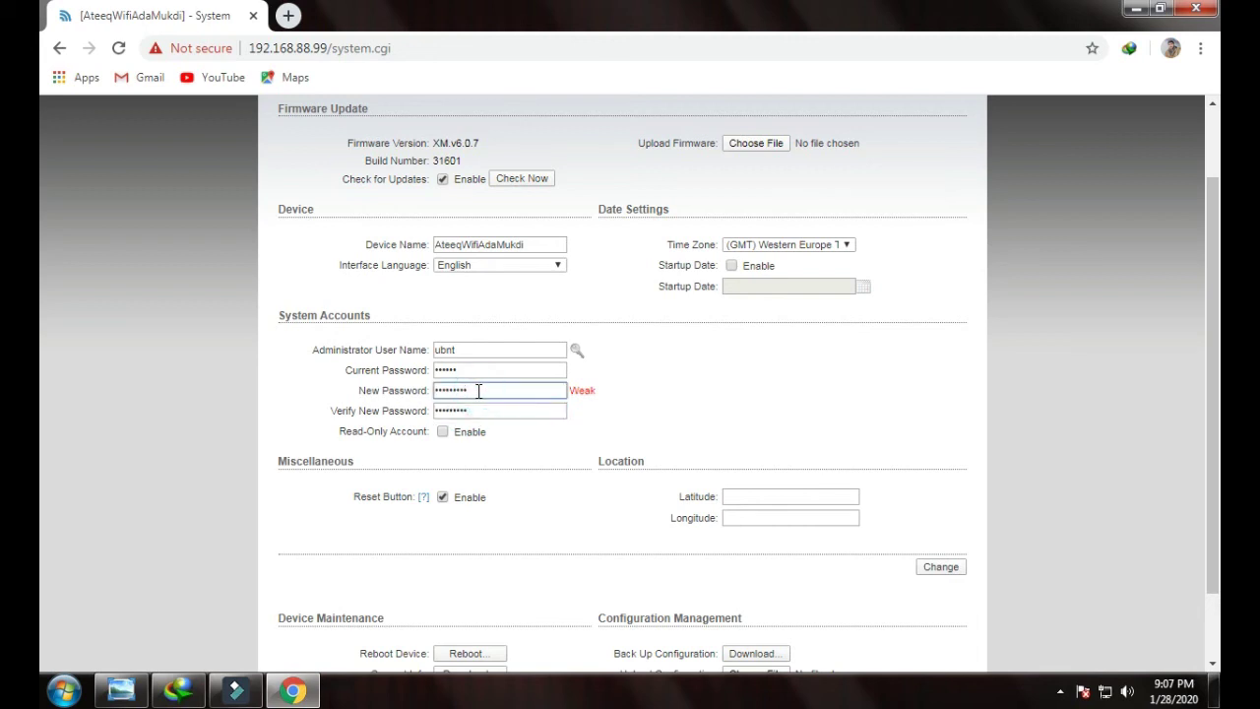
pyautogui.moveTo(479, 391); pyautogui.dragTo(435, 411)
pyautogui.click(471, 409)
pyautogui.click(744, 412)
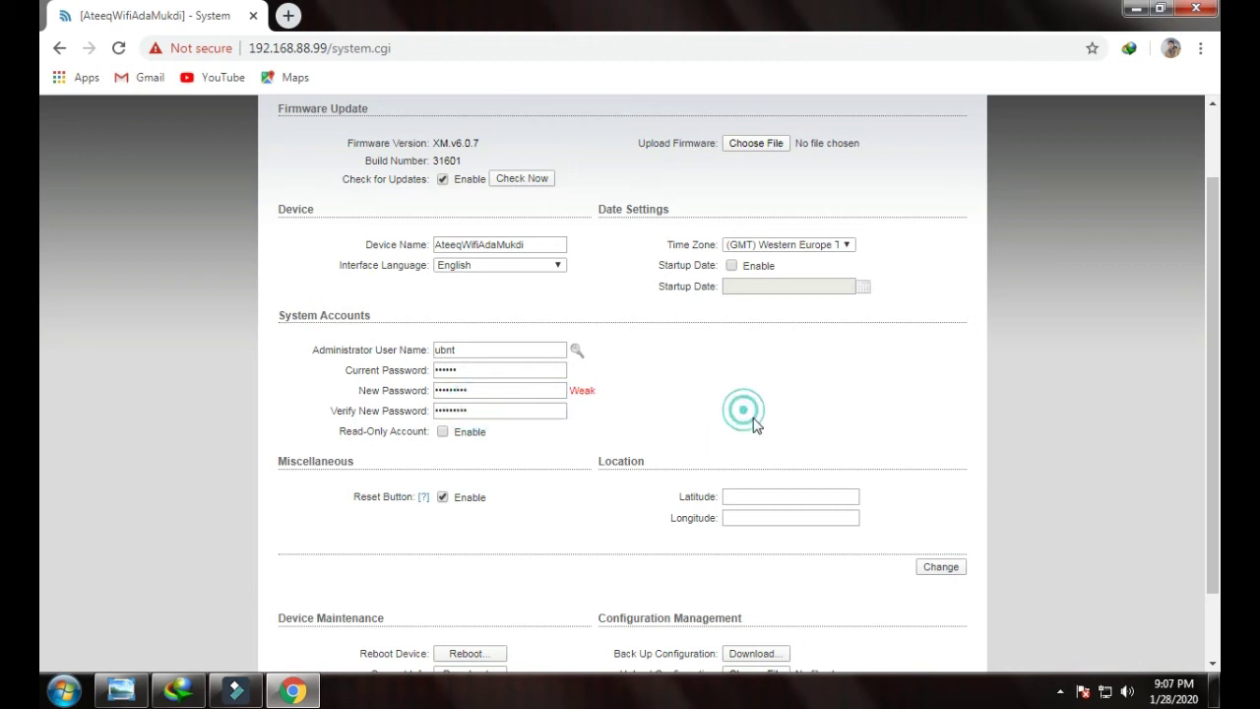
# Step: Submit the password change, apply the configuration, reload, and log out from the Main page
pyautogui.click(943, 567)
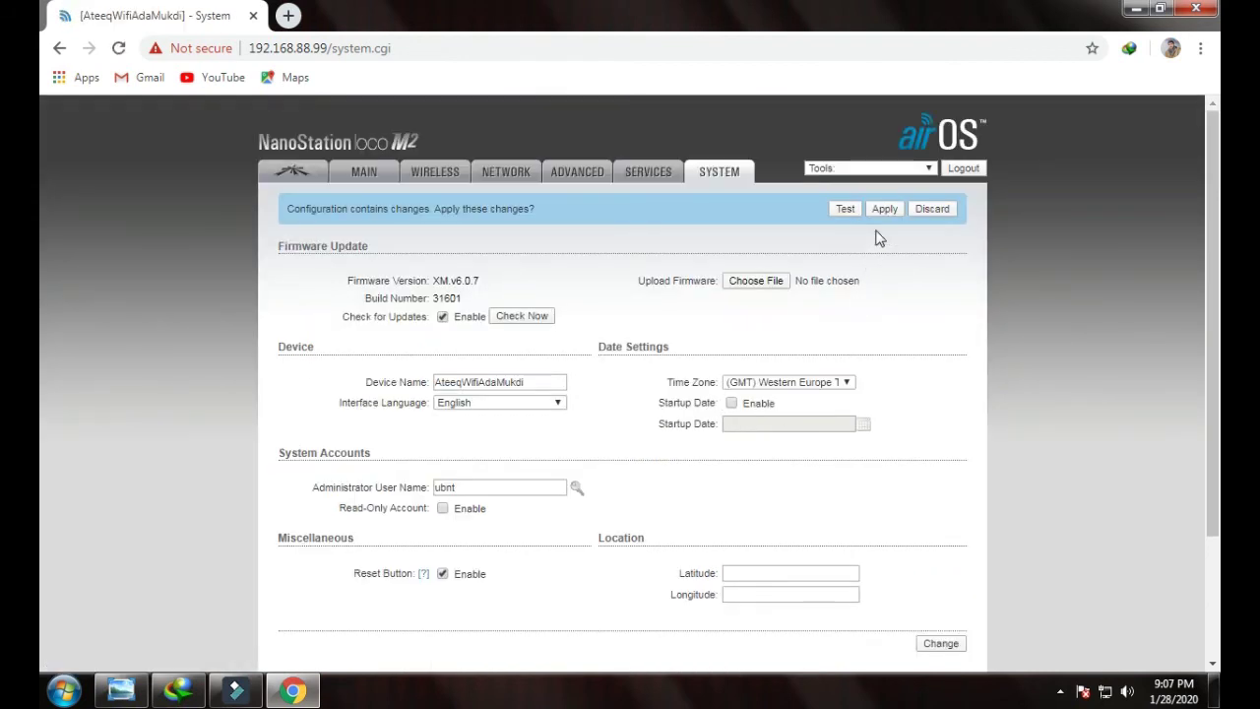
pyautogui.click(882, 210)
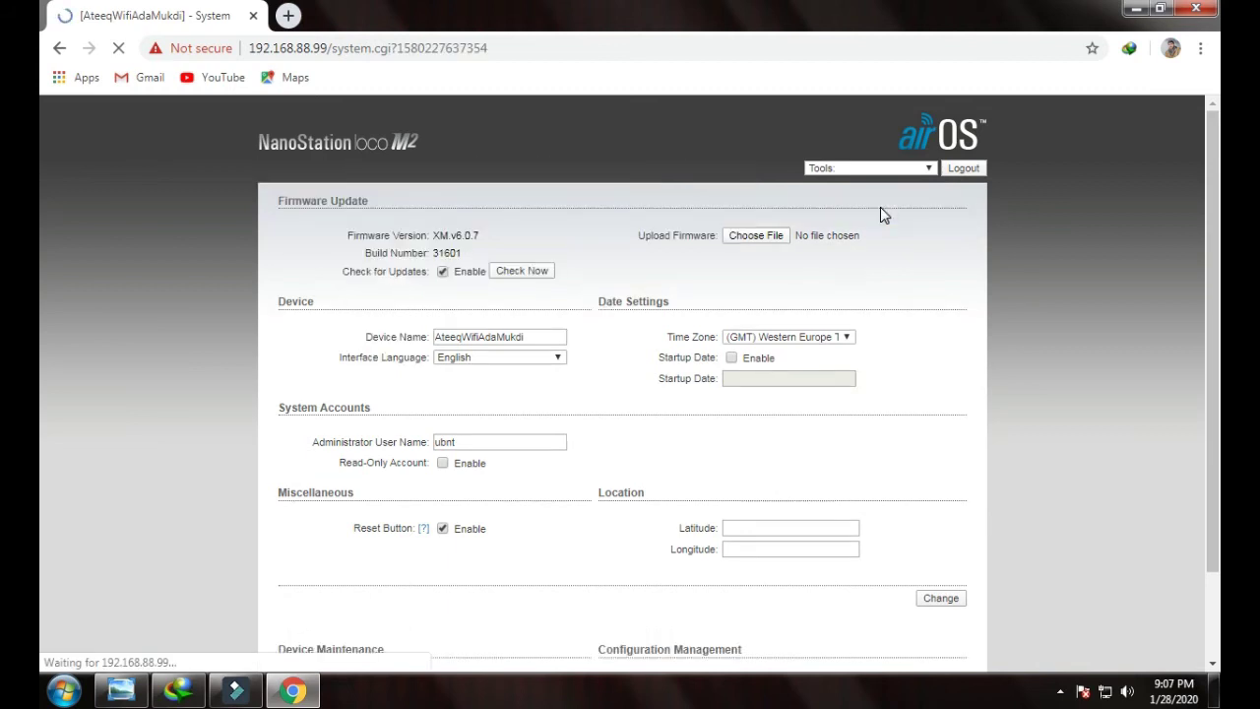
pyautogui.click(118, 48)
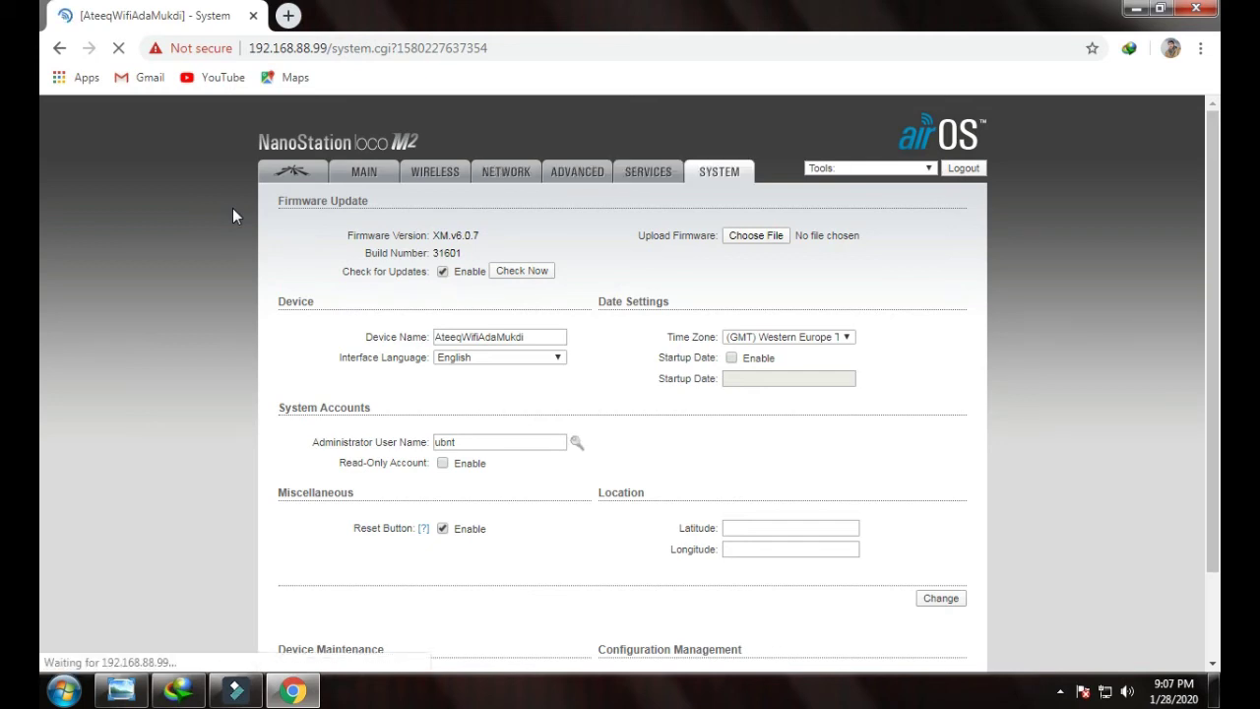
pyautogui.click(364, 173)
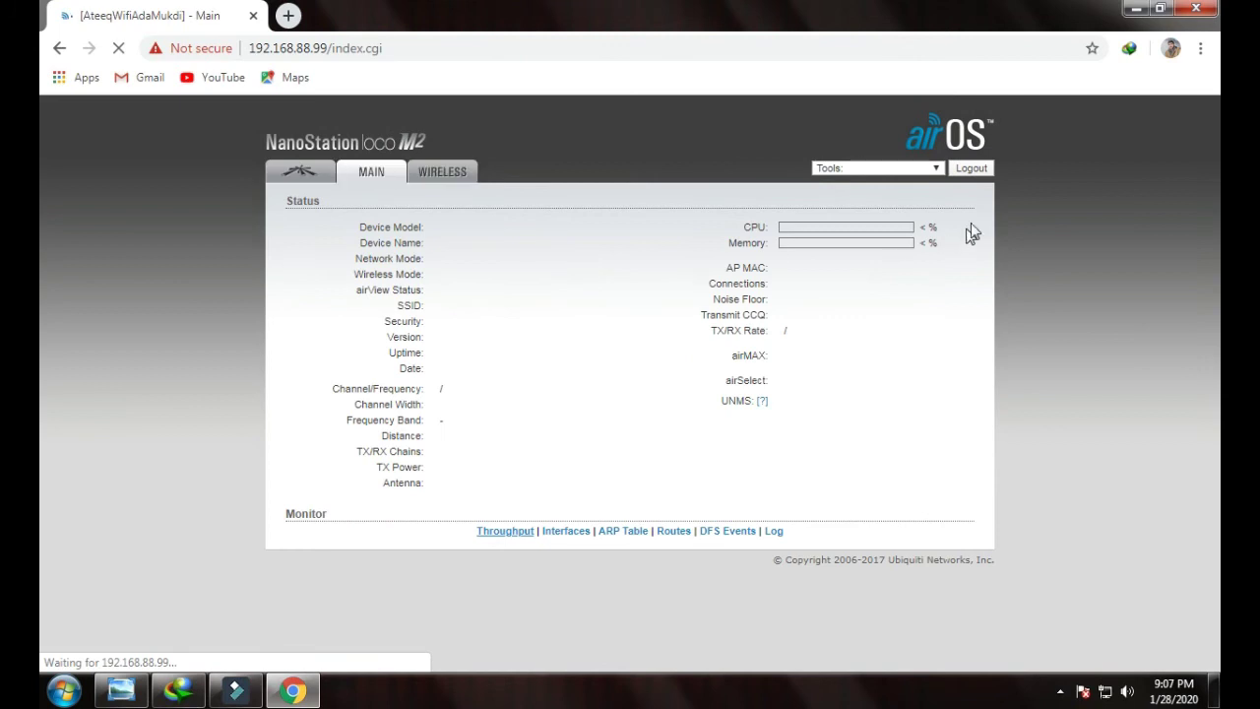
pyautogui.click(968, 169)
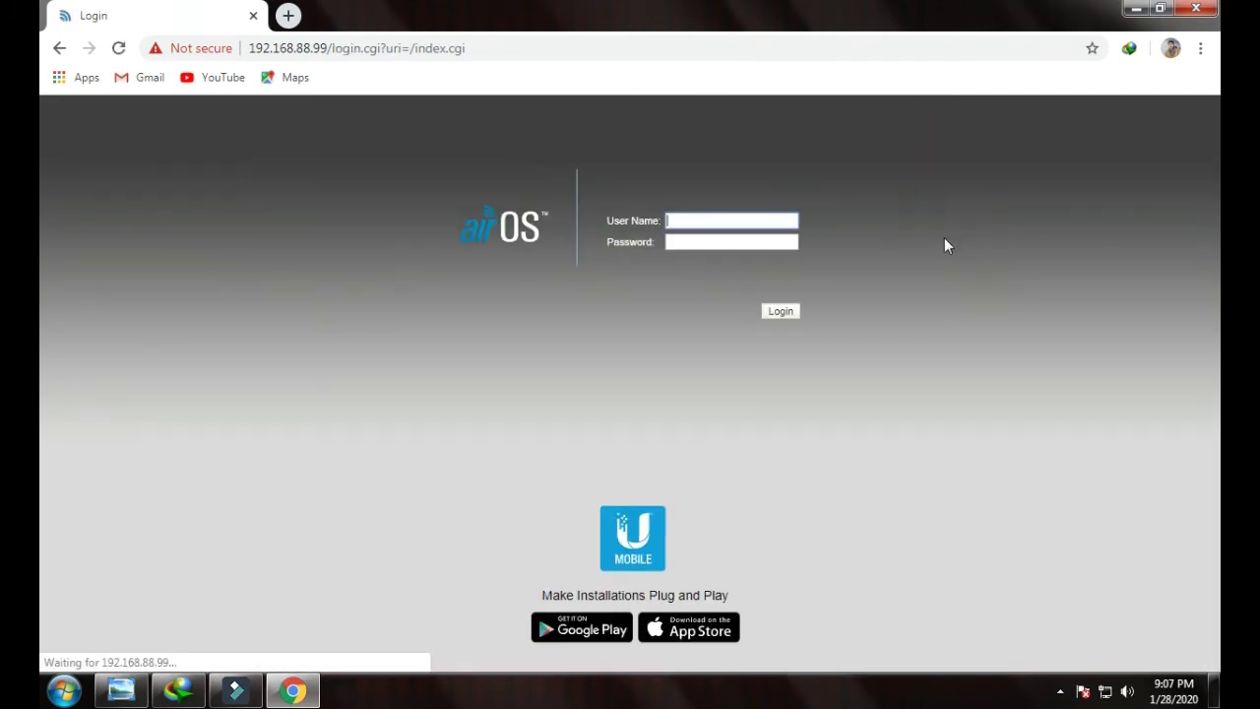
# Step: Pick ubnt from autofill as the user name and type the new password
pyautogui.click(748, 218)
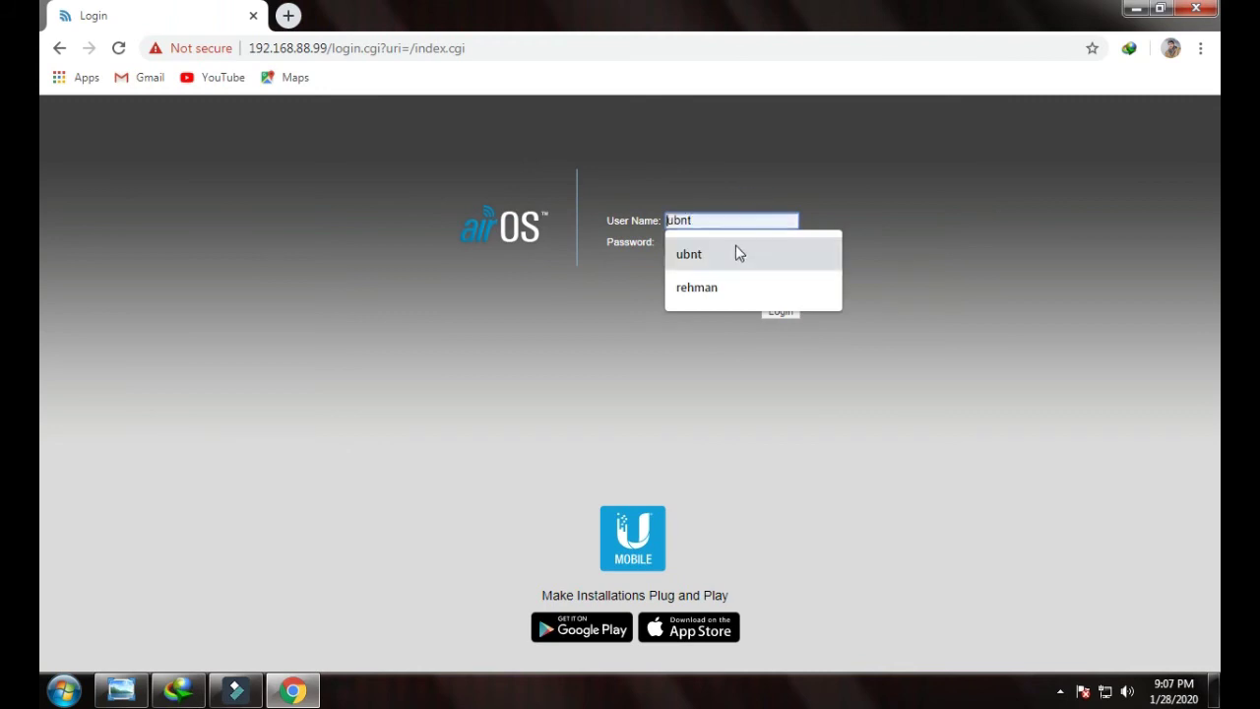
pyautogui.click(732, 247)
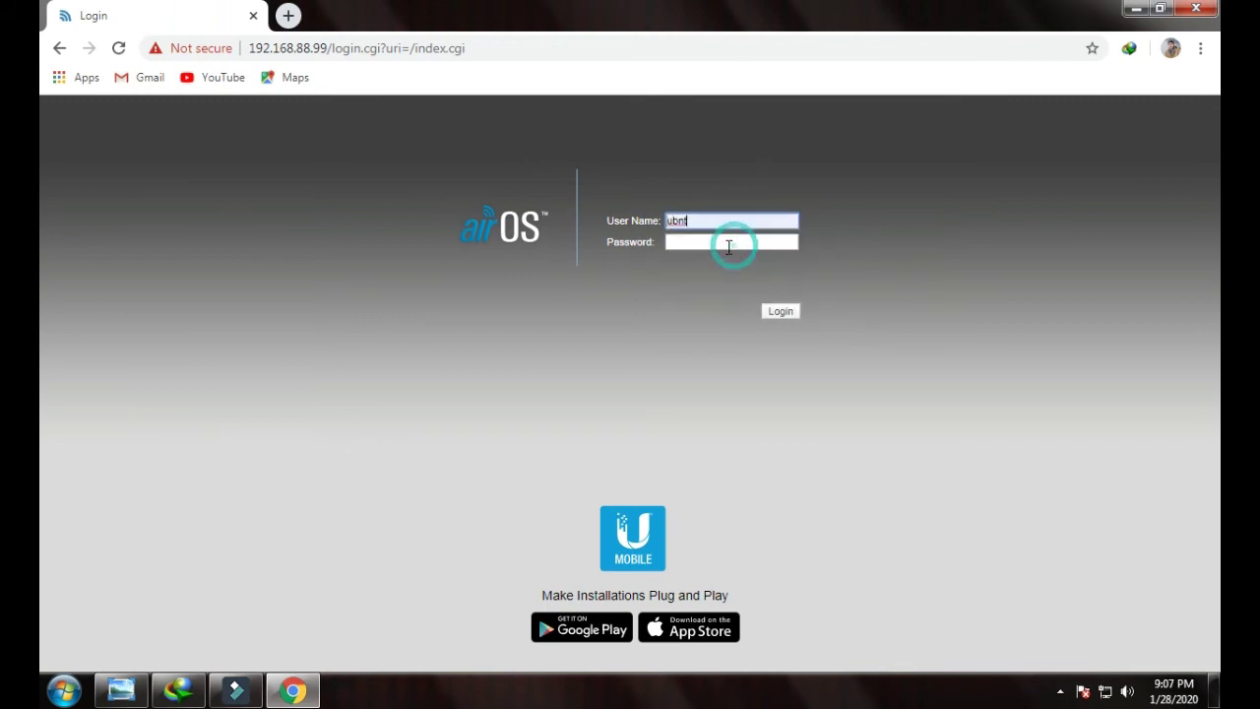
pyautogui.click(727, 246)
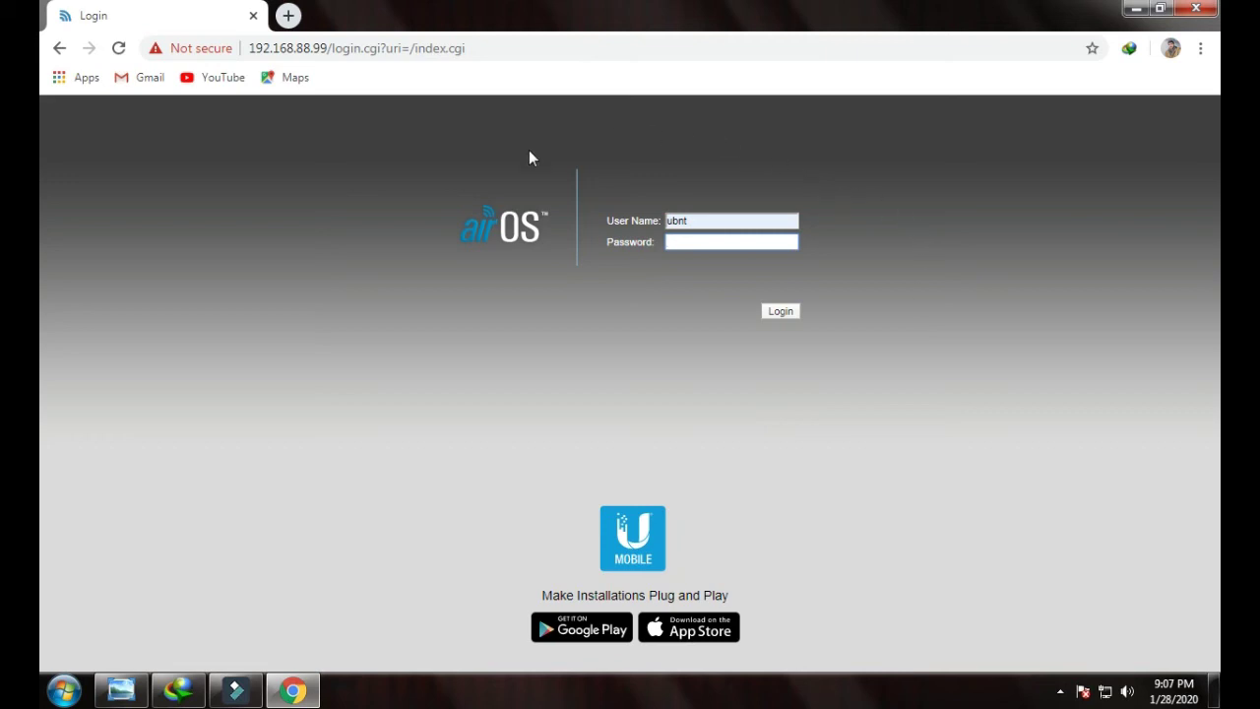
pyautogui.press('BackSpace')
pyautogui.press('BackSpace')
pyautogui.moveTo(703, 242); pyautogui.dragTo(667, 243)
pyautogui.click(693, 242)
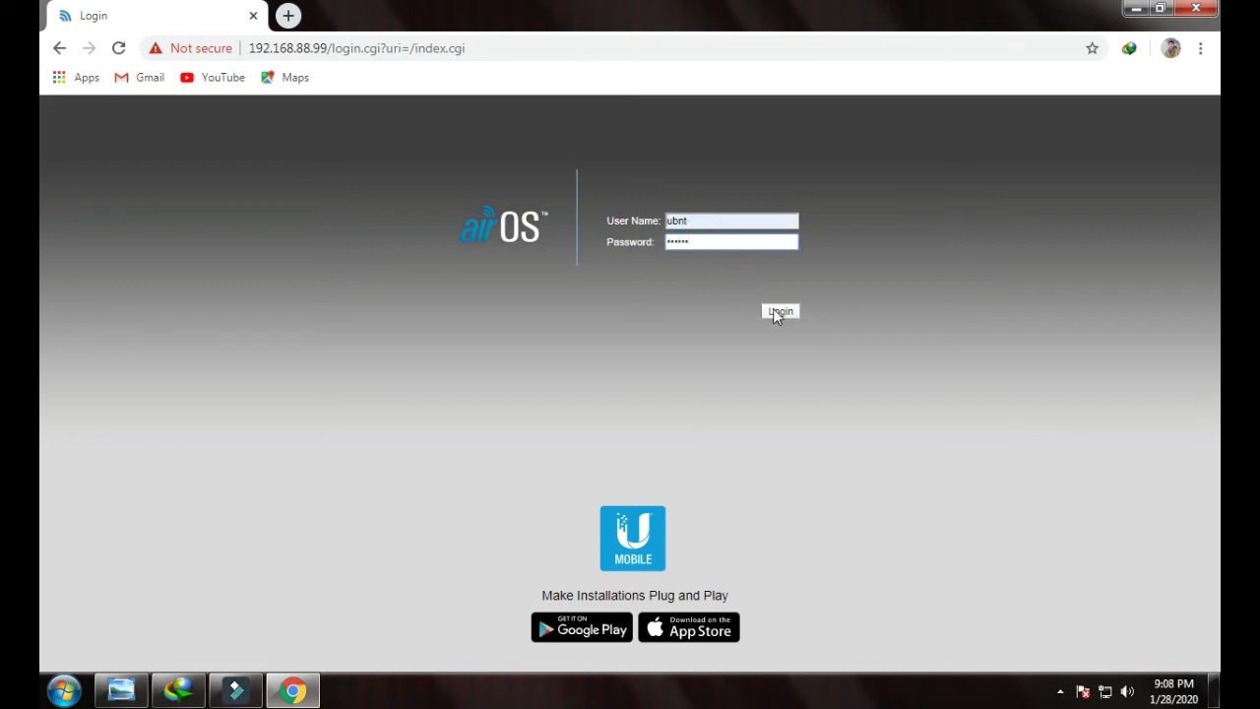
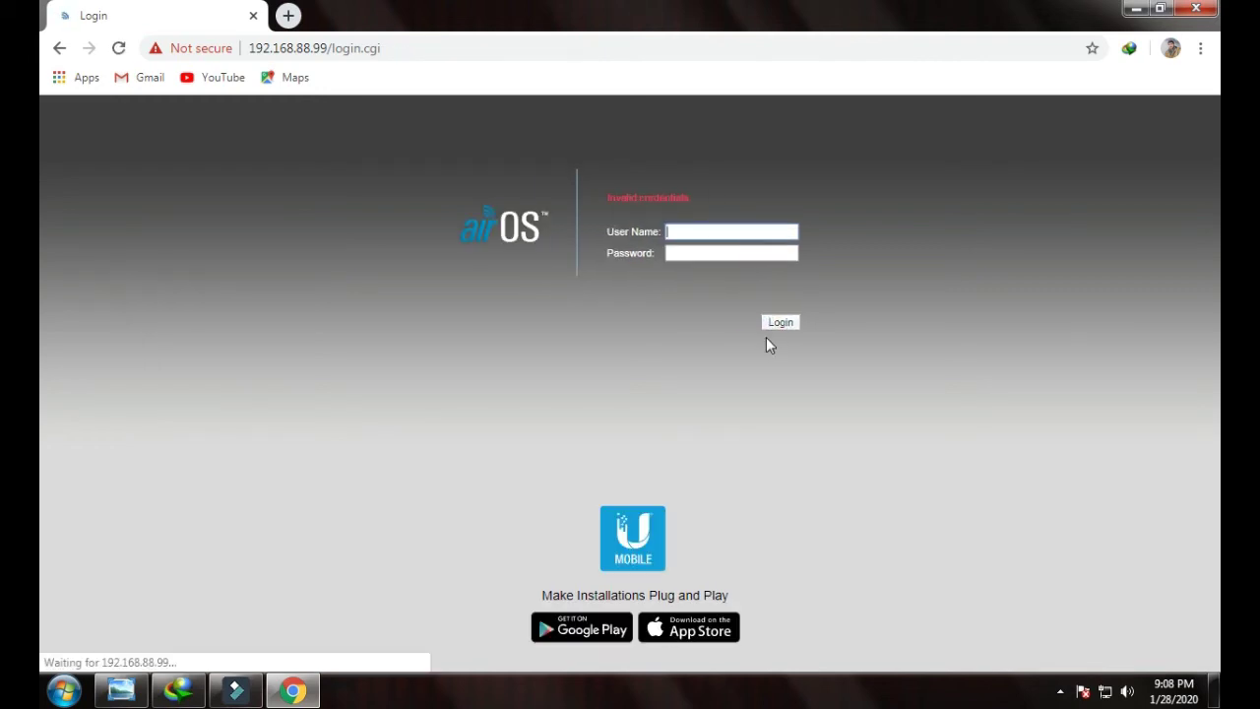
# Step: Pick the saved user name from autocomplete and enter a different password on the airOS login
pyautogui.click(689, 199)
pyautogui.tripleClick(679, 198)
pyautogui.click(701, 198)
pyautogui.click(702, 228)
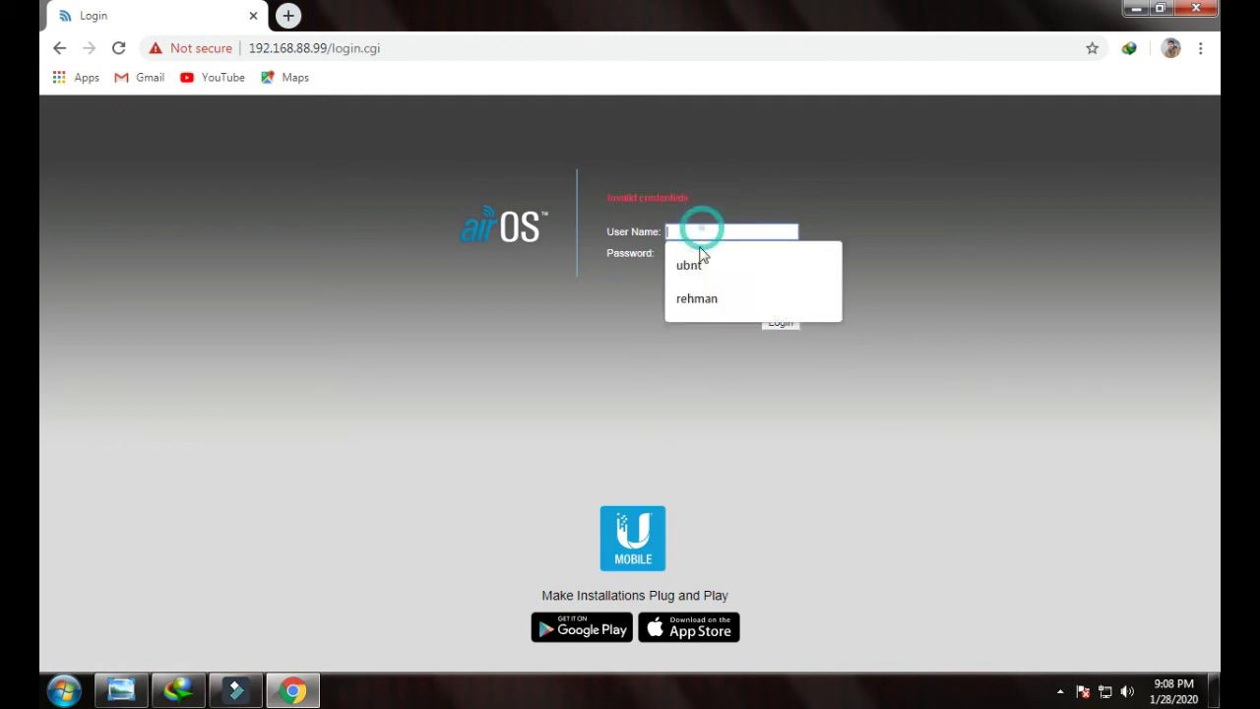
pyautogui.click(702, 256)
pyautogui.click(700, 253)
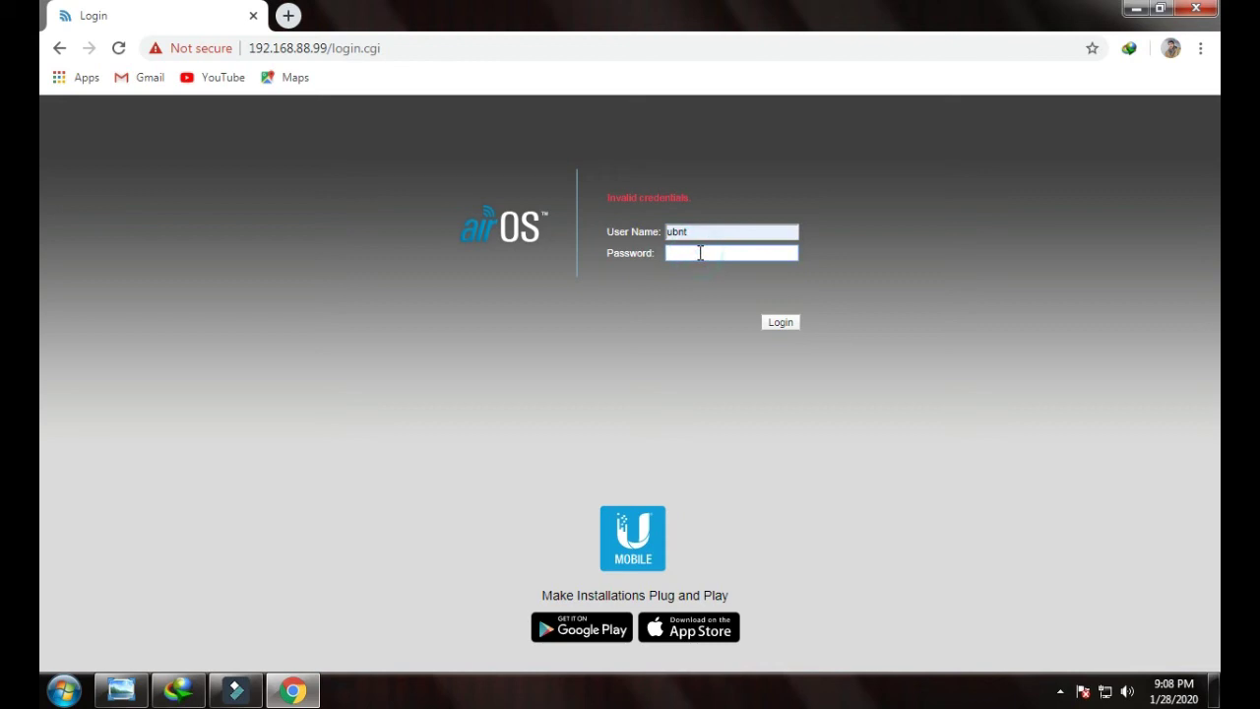
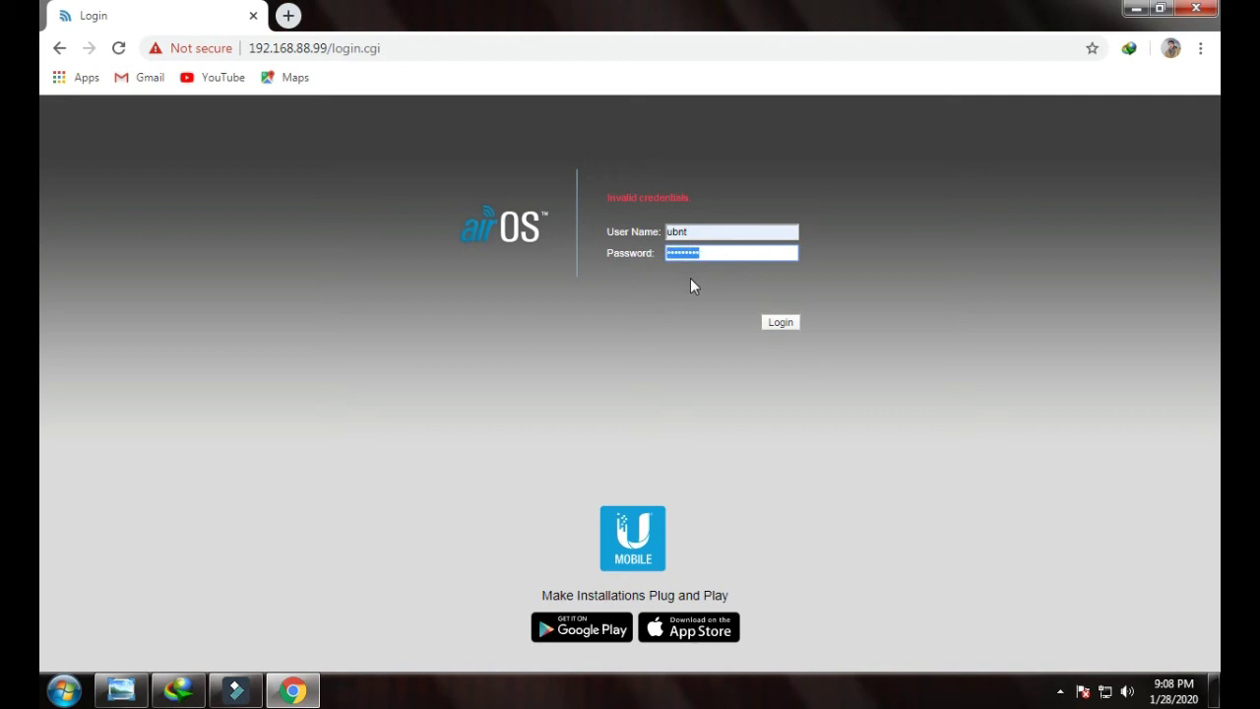
# Step: Re-enter the device password, log in to the NanoStation loco M2, and go to the SYSTEM tab
pyautogui.click(703, 253)
pyautogui.doubleClick(668, 254)
pyautogui.click(782, 324)
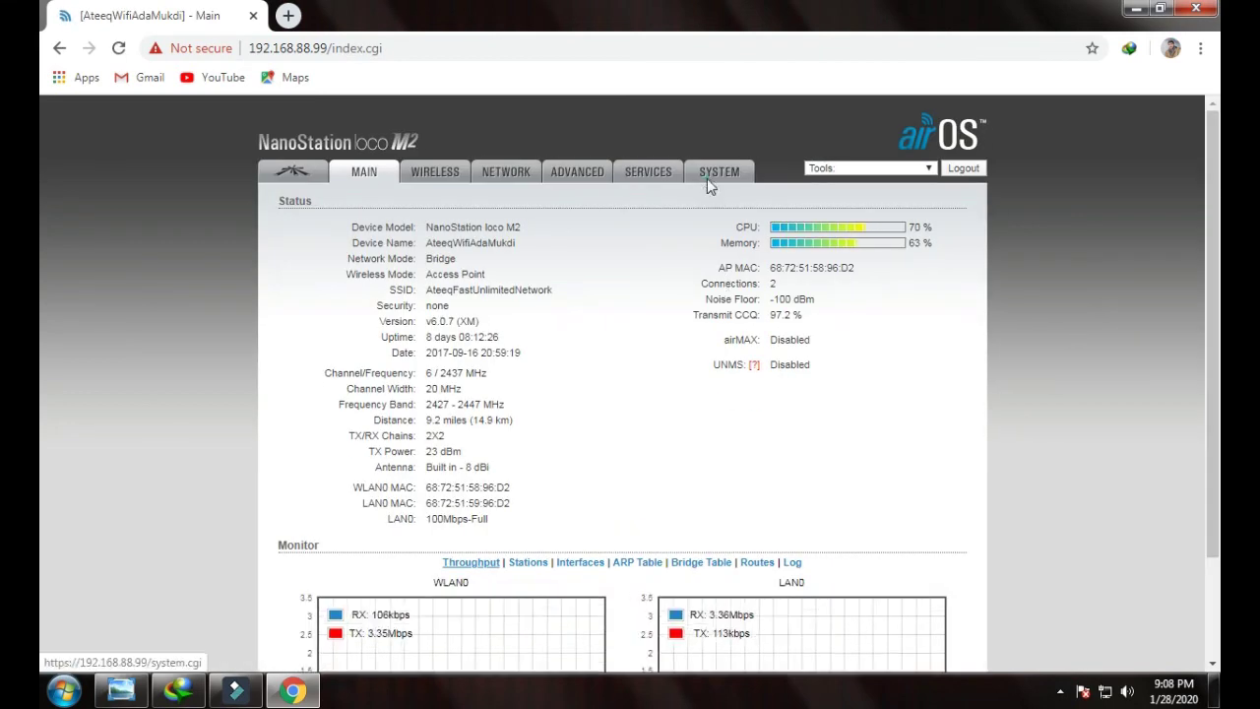
pyautogui.click(708, 179)
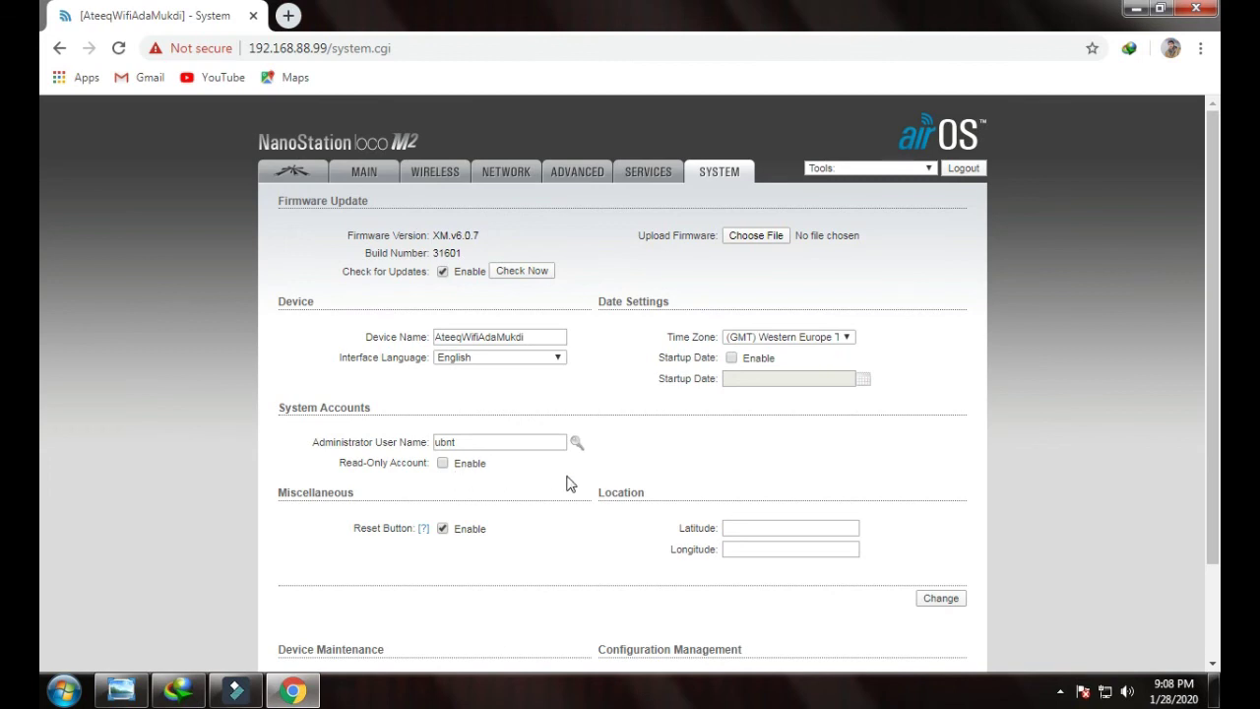
# Step: Scroll down to System Accounts and highlight the Read-Only Account label
pyautogui.scroll(-1, 599, 482)
pyautogui.scroll(-1, 601, 488)
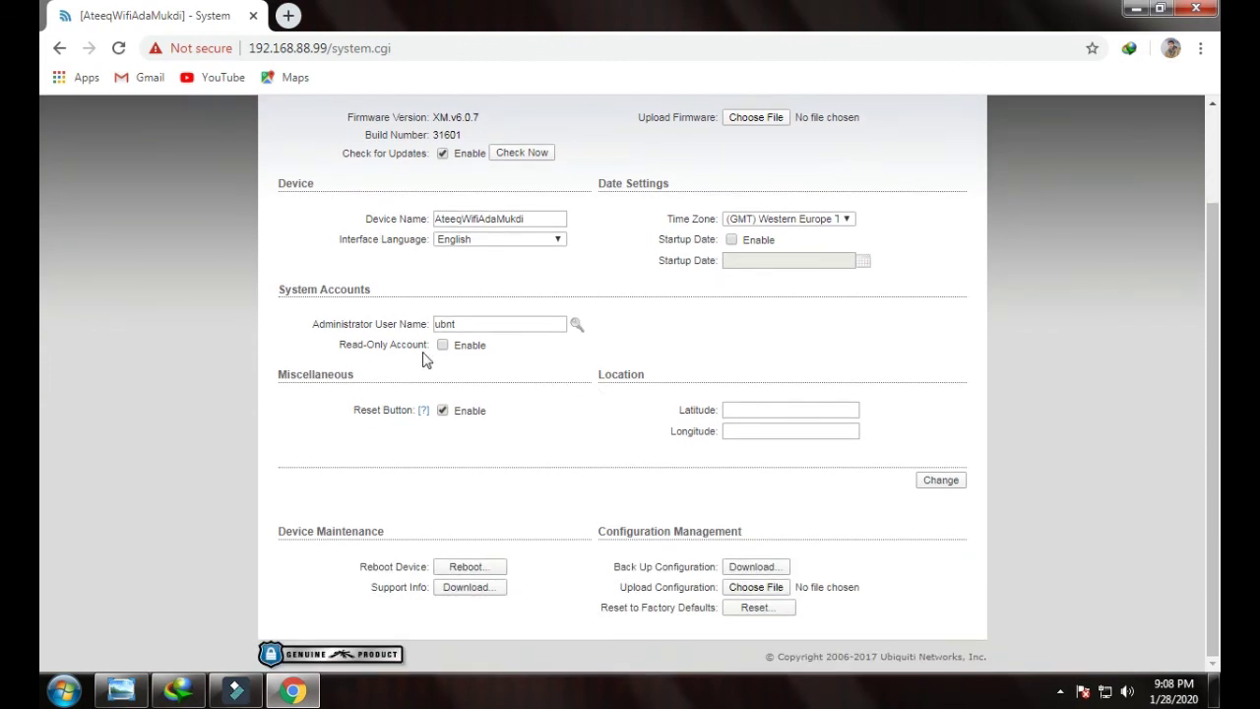
pyautogui.moveTo(427, 345); pyautogui.dragTo(342, 340)
pyautogui.click(551, 374)
pyautogui.moveTo(426, 345); pyautogui.dragTo(341, 345)
pyautogui.click(672, 336)
# Step: Toggle the Read-Only Account option on and back off, leaving it disabled
pyautogui.click(443, 346)
pyautogui.click(443, 346)
pyautogui.moveTo(426, 344); pyautogui.dragTo(340, 345)
pyautogui.click(623, 344)
pyautogui.moveTo(430, 343); pyautogui.dragTo(345, 344)
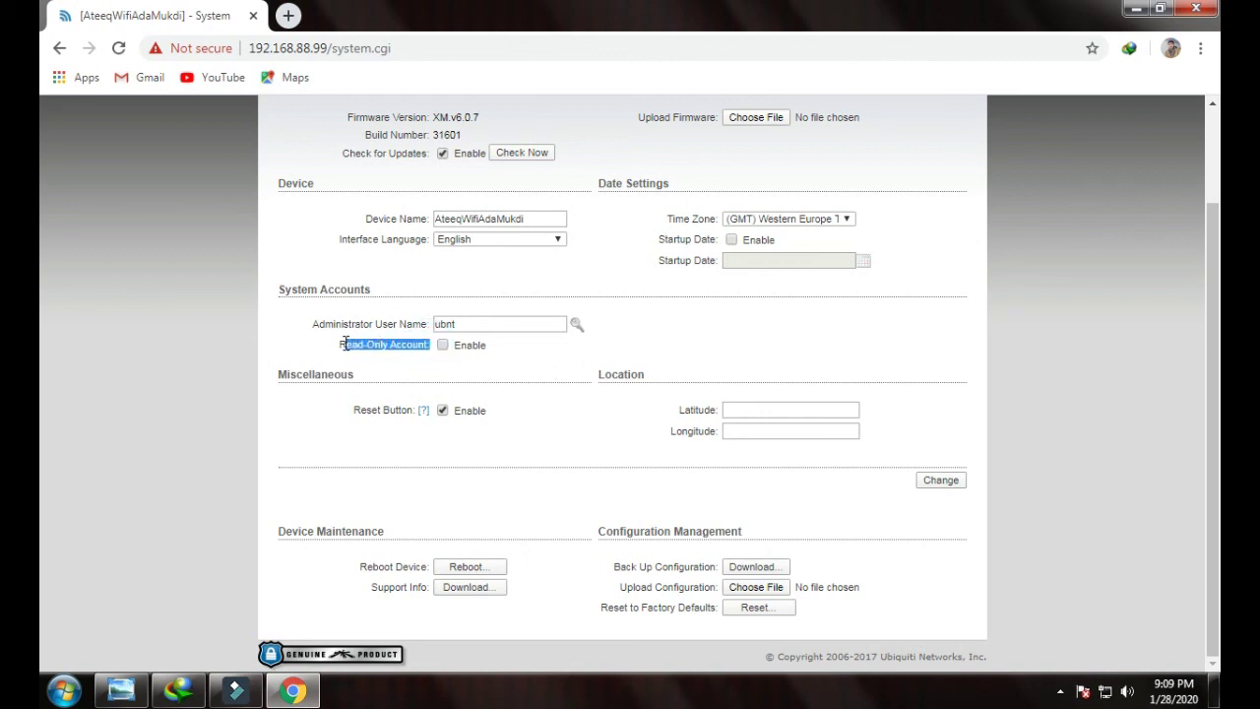
pyautogui.click(509, 360)
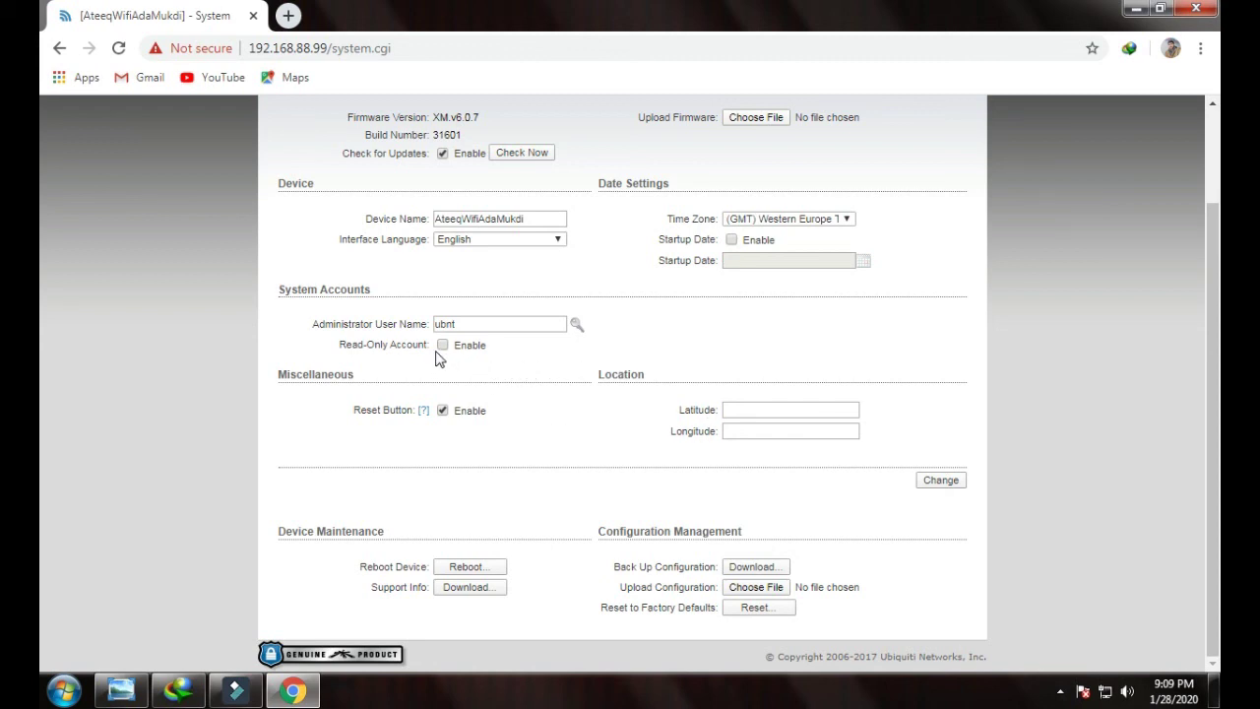
pyautogui.moveTo(433, 346); pyautogui.dragTo(341, 349)
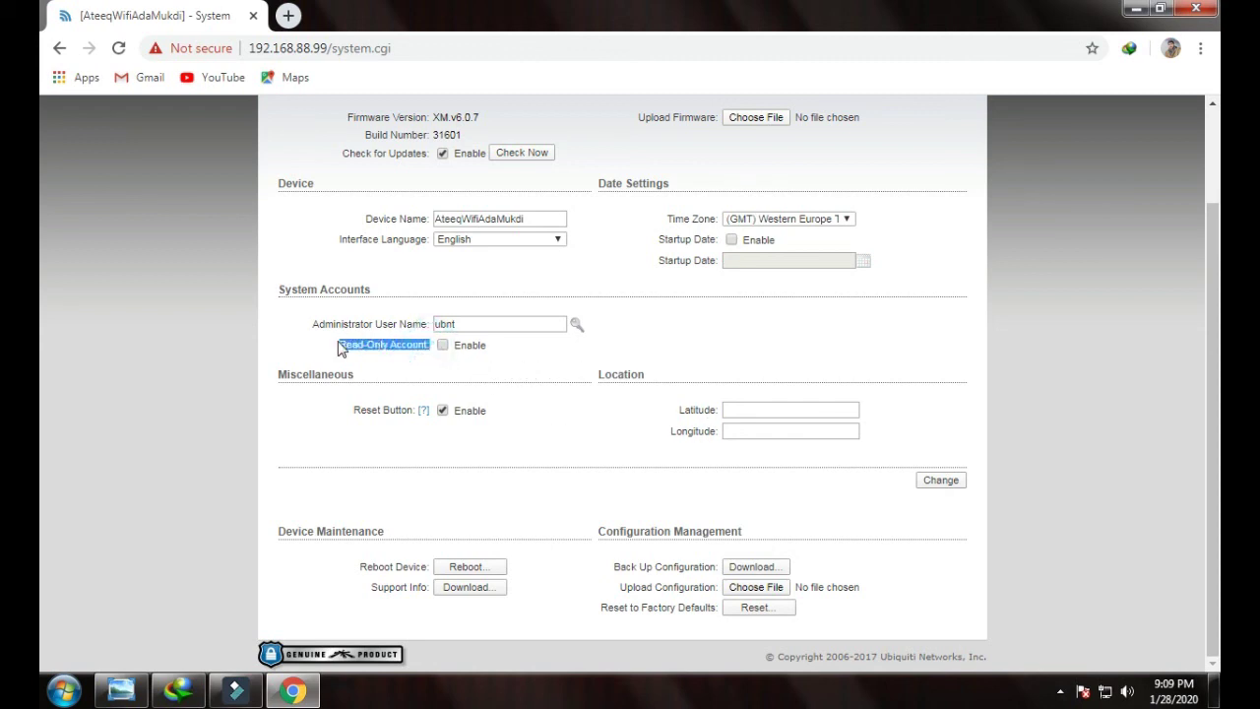
pyautogui.click(537, 364)
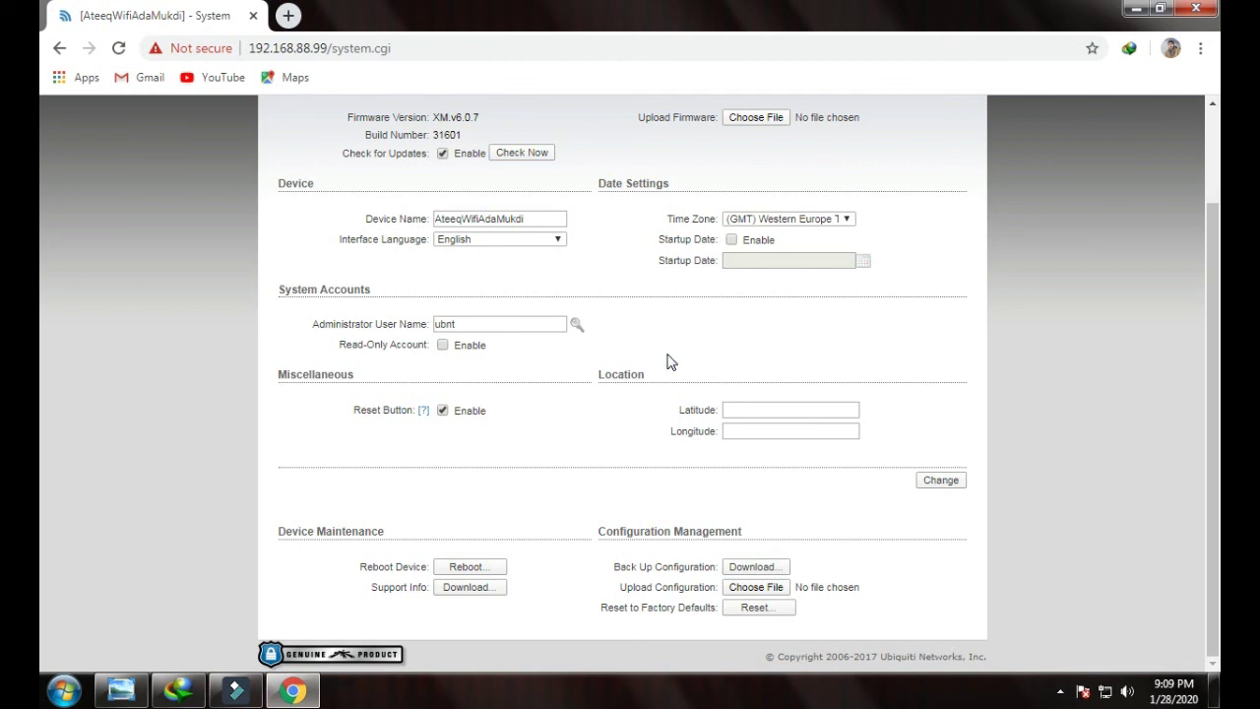
pyautogui.scroll(2, 792, 366)
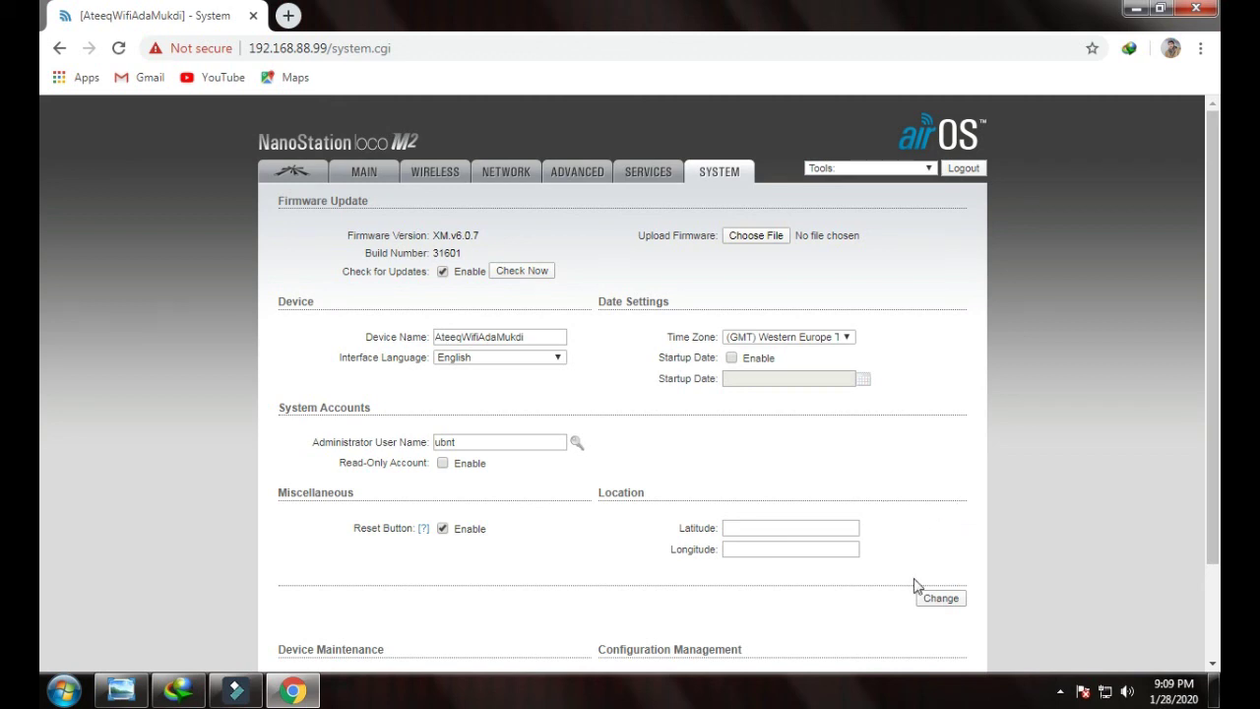
# Step: Log out of airOS, close Chrome, and refresh the Windows desktop
pyautogui.click(969, 171)
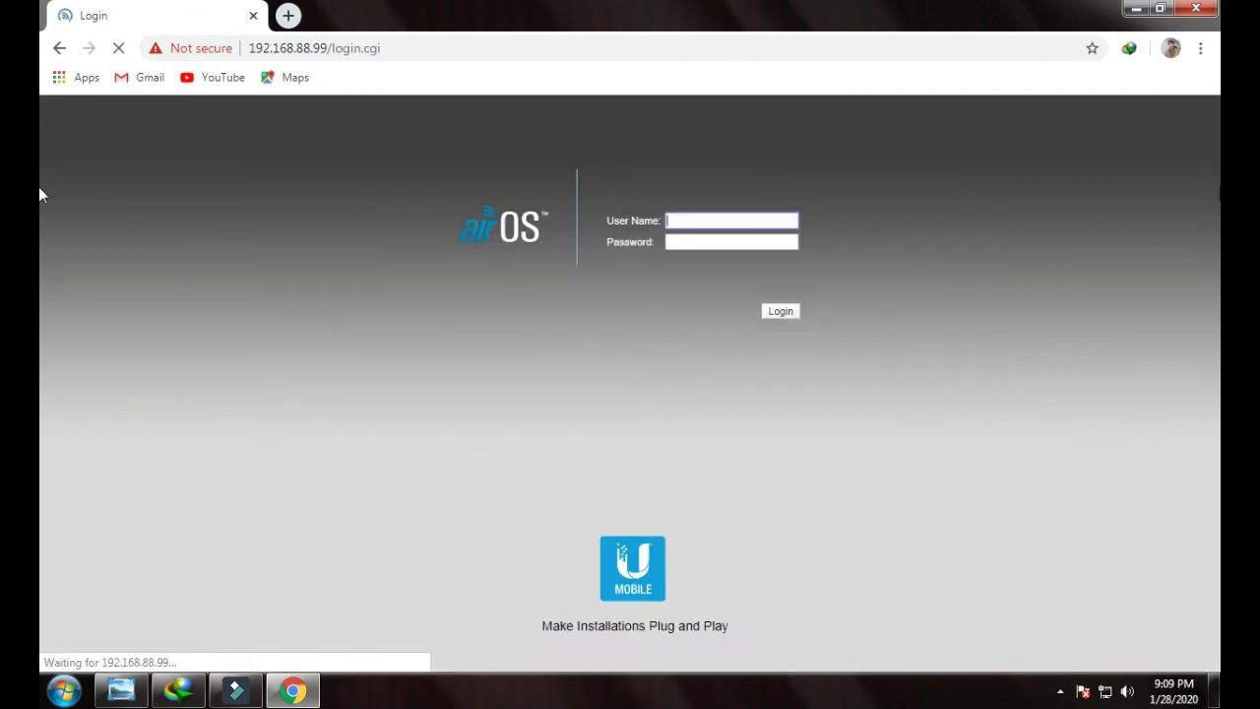
pyautogui.click(1197, 12)
pyautogui.rightClick(931, 237)
pyautogui.click(951, 288)
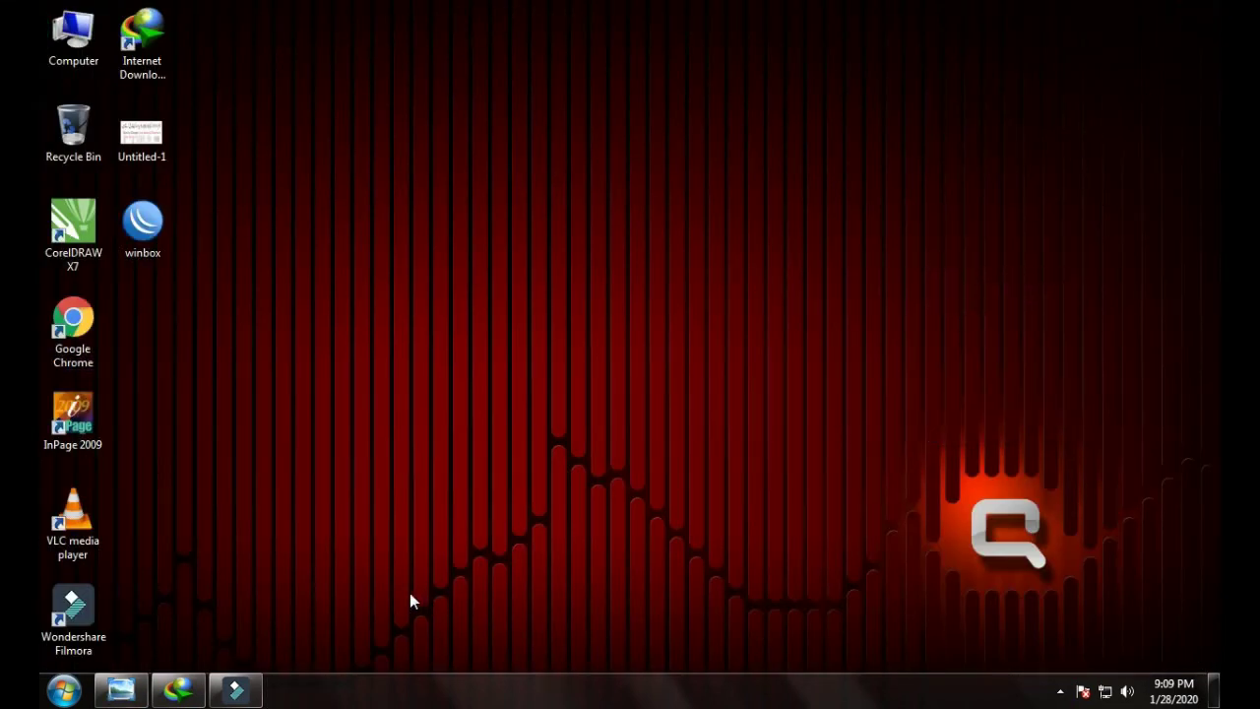
# Step: Restore the Untitled-1 title image in Windows Photo Viewer, zooming and panning across it
pyautogui.click(121, 689)
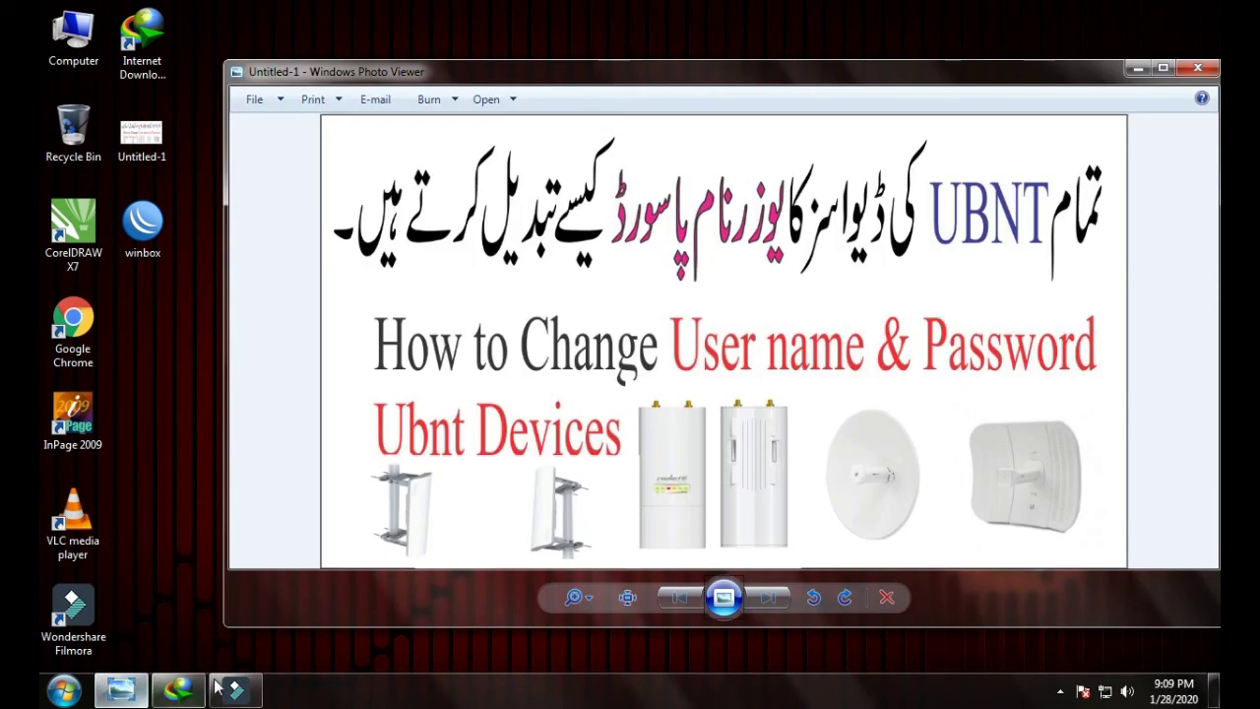
pyautogui.scroll(2, 654, 388)
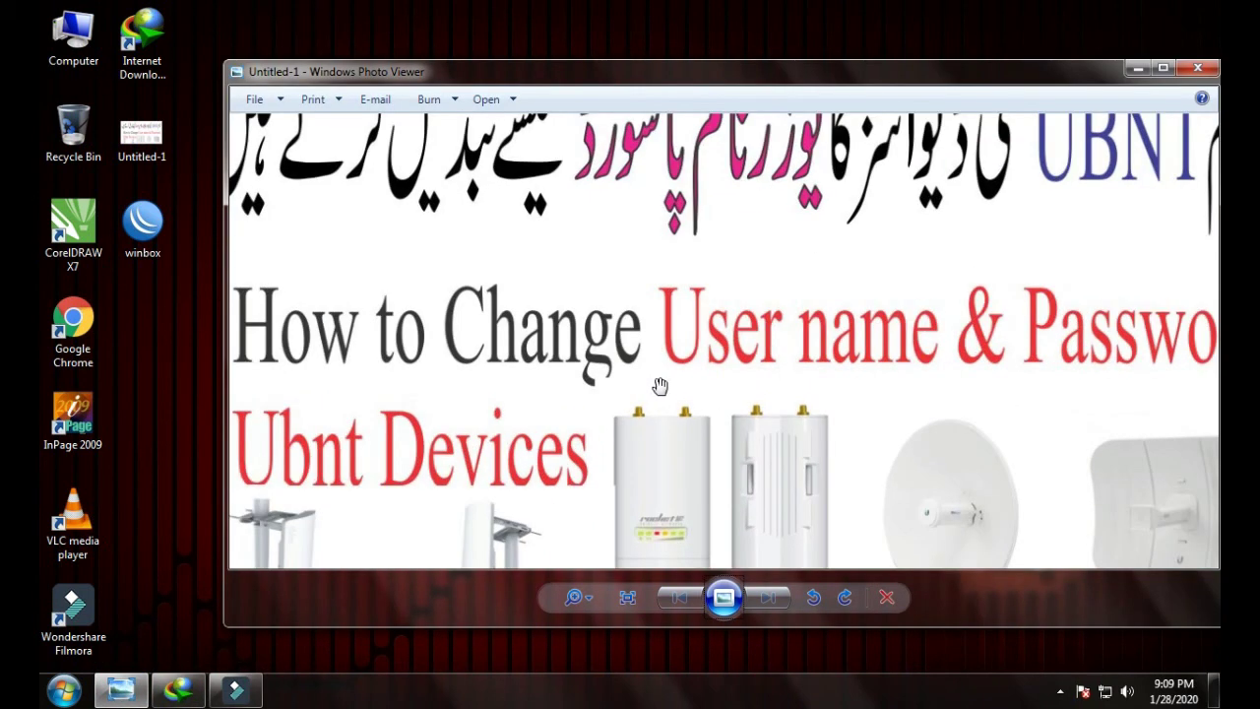
pyautogui.scroll(-1, 665, 392)
pyautogui.scroll(-2, 667, 393)
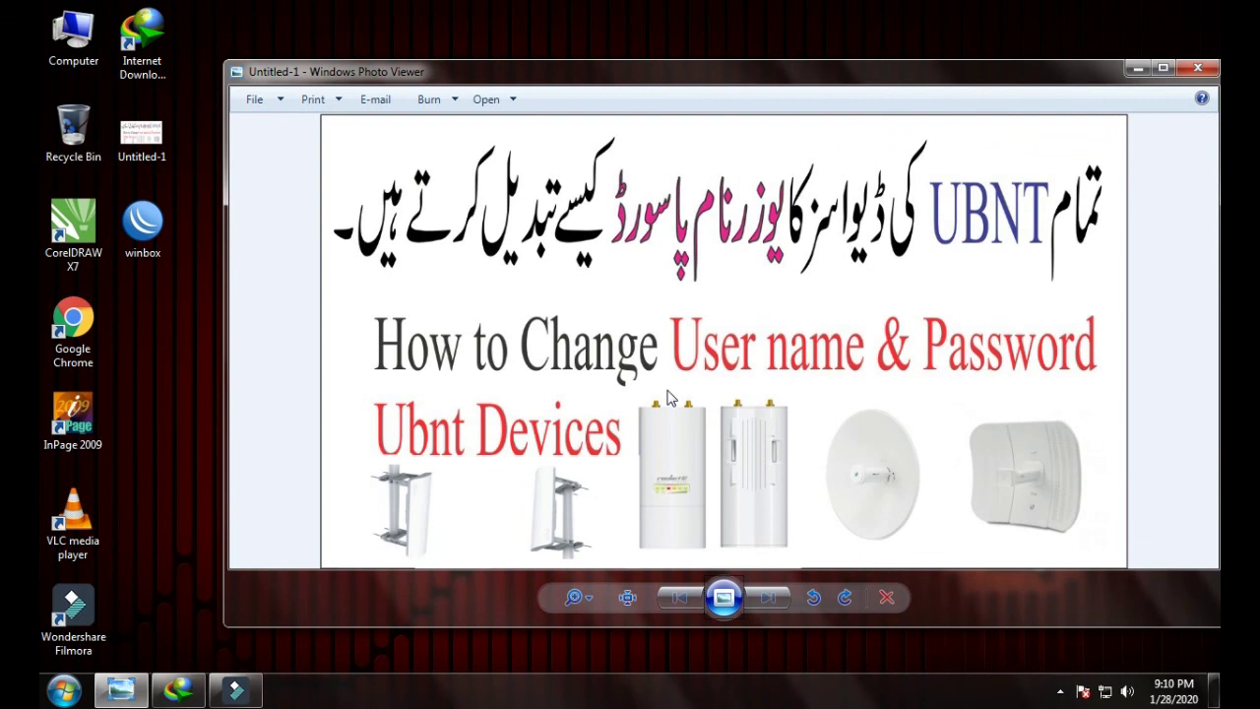
pyautogui.scroll(1, 706, 434)
pyautogui.moveTo(826, 433)
pyautogui.mouseDown()
pyautogui.moveTo(816, 407)
pyautogui.moveTo(824, 445)
pyautogui.mouseUp()
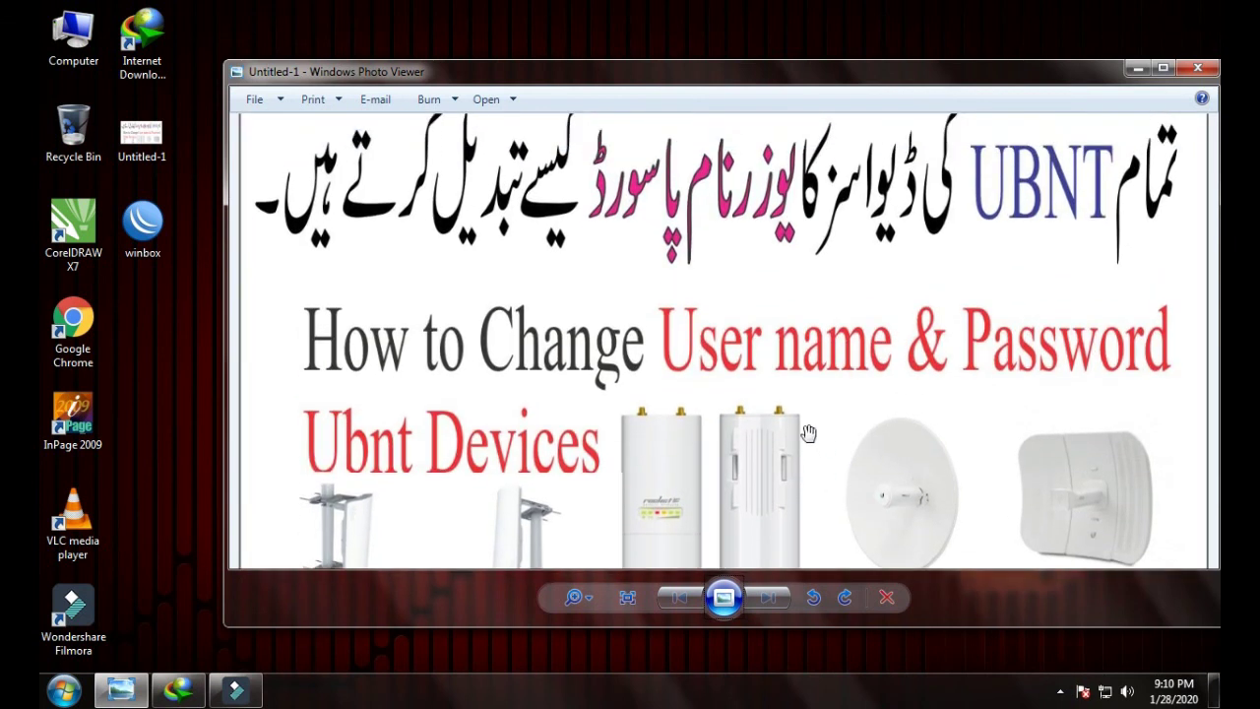
pyautogui.scroll(-1, 808, 433)
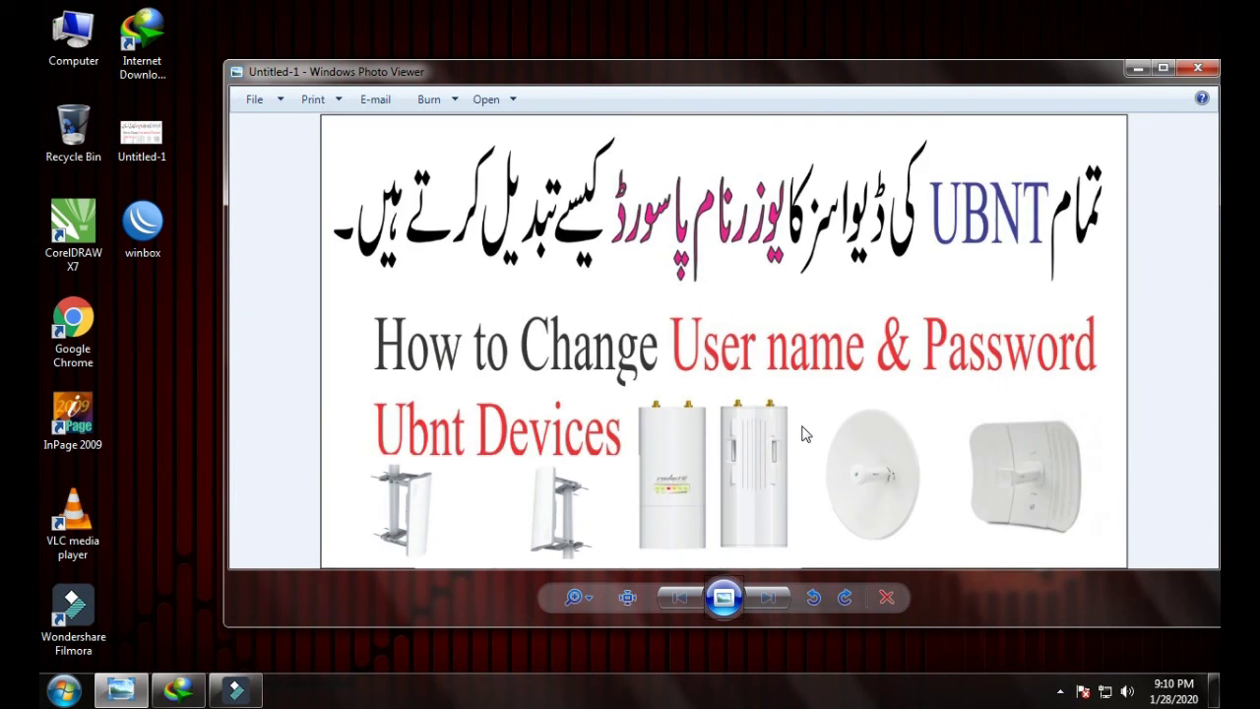
pyautogui.scroll(1, 803, 434)
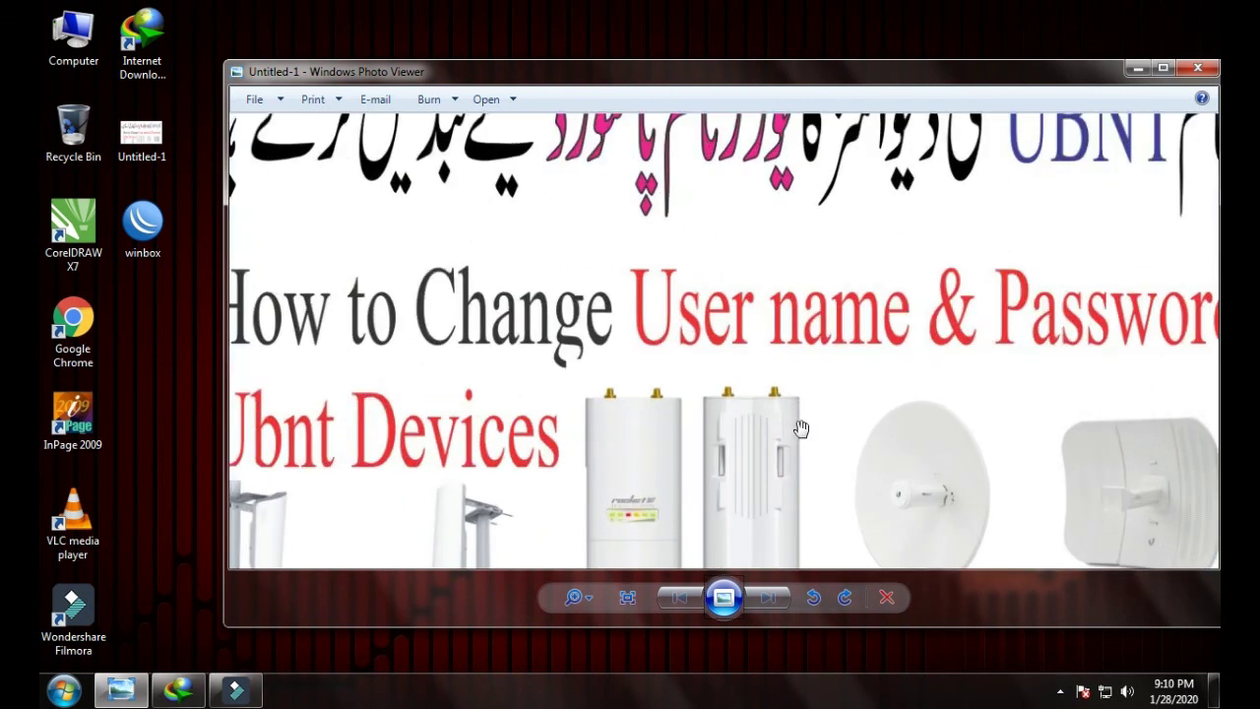